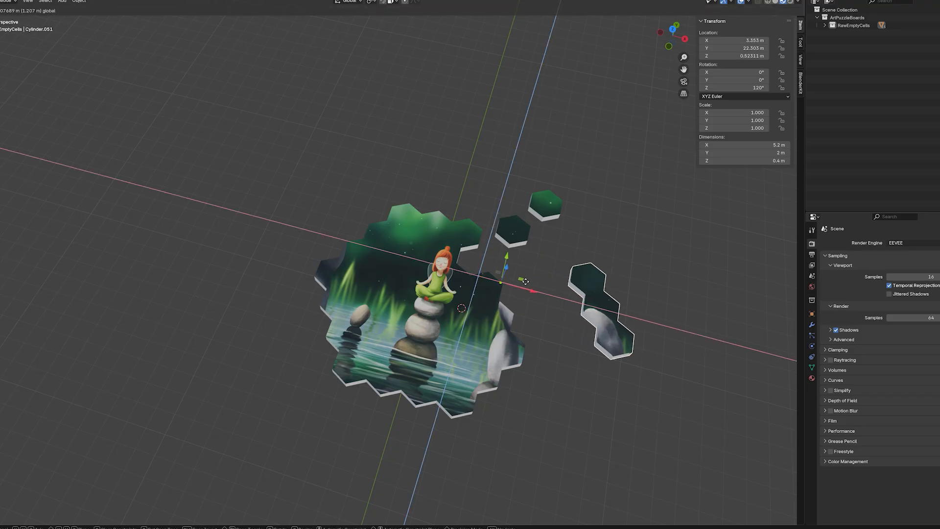
Move the three-cell puzzle piece away from the assembled picture board.
{"action": "left_click", "coordinate": [517, 343]}
{"action": "middle_click_drag", "start_coordinate": [526, 343], "coordinate": [516, 374]}
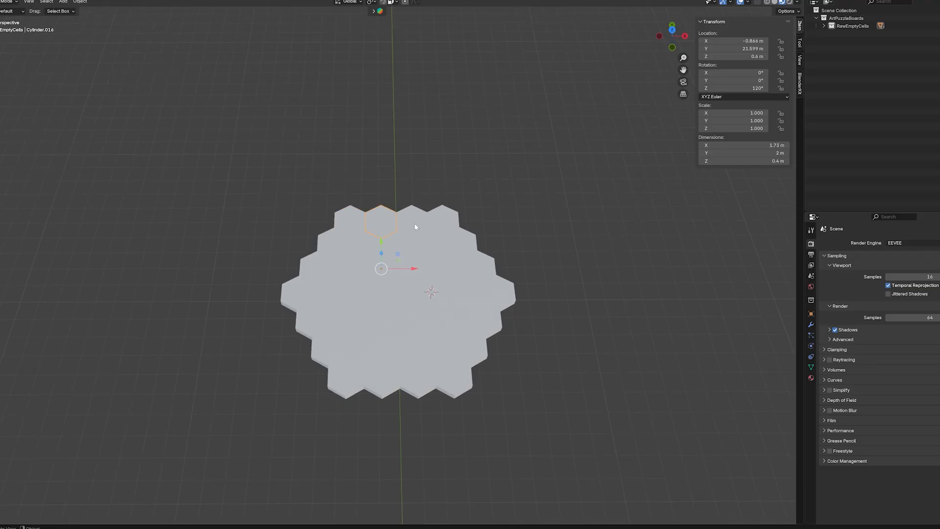
Try moving one hexagon cell, undo the move, and pick individual cells of the plain board.
{"action": "left_click_drag", "start_coordinate": [398, 253], "coordinate": [417, 241]}
{"action": "key", "text": "ctrl+z"}
{"action": "left_click", "coordinate": [440, 242]}
{"action": "left_click", "coordinate": [366, 296]}
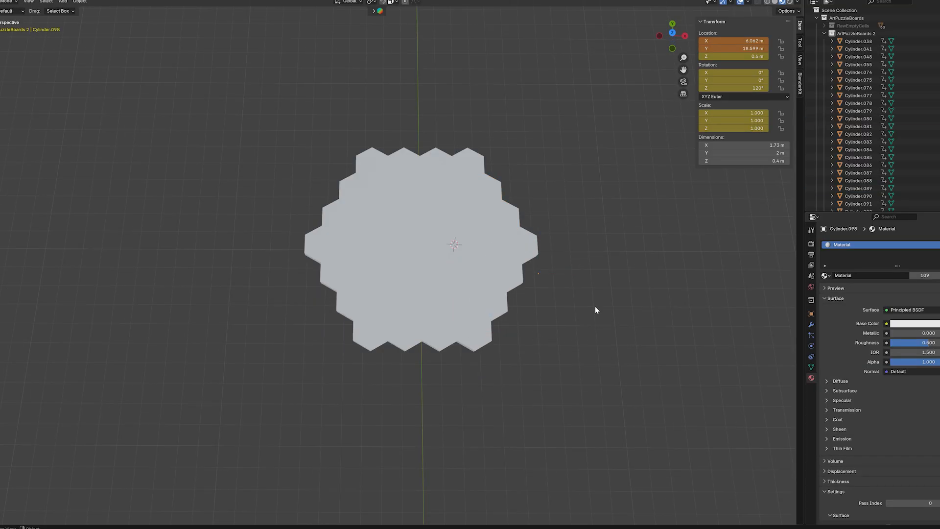
Select every hexagon cell of the second board and clear the selection.
{"action": "left_click_drag", "start_coordinate": [256, 112], "coordinate": [574, 376]}
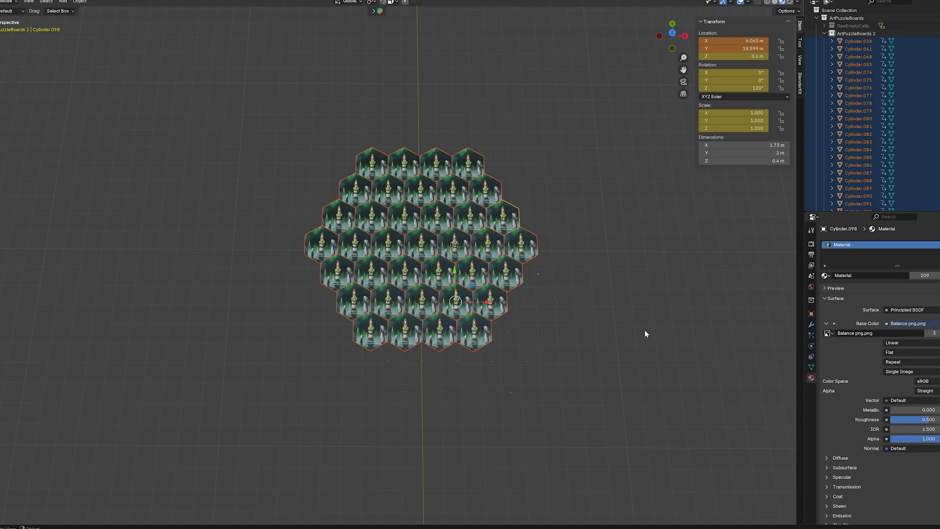
{"action": "left_click", "coordinate": [642, 330]}
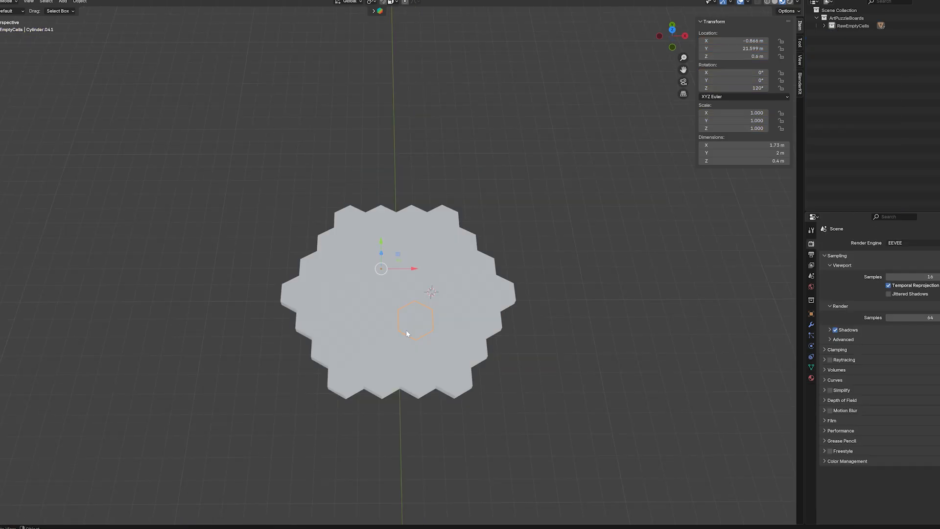
Join all the hexagon cells of the plain board into a single object.
{"action": "key", "text": "a"}
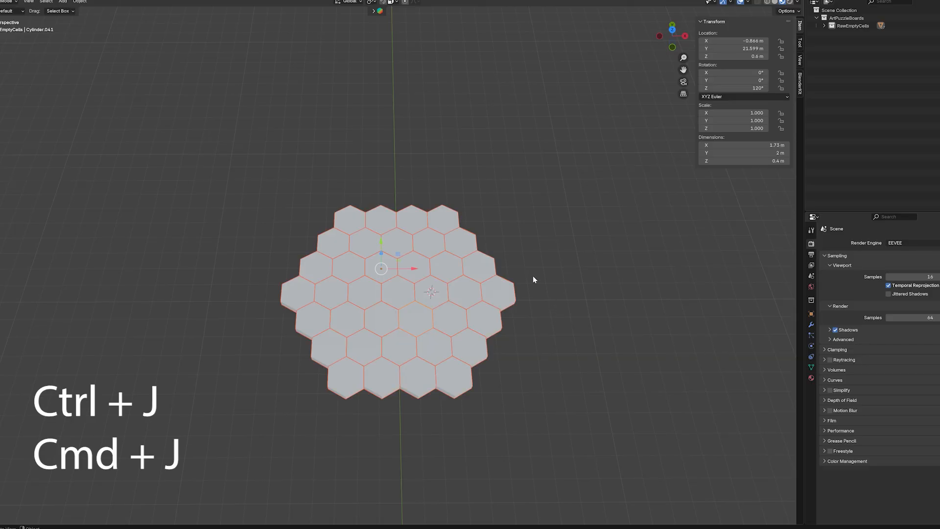
{"action": "key", "text": "ctrl+j"}
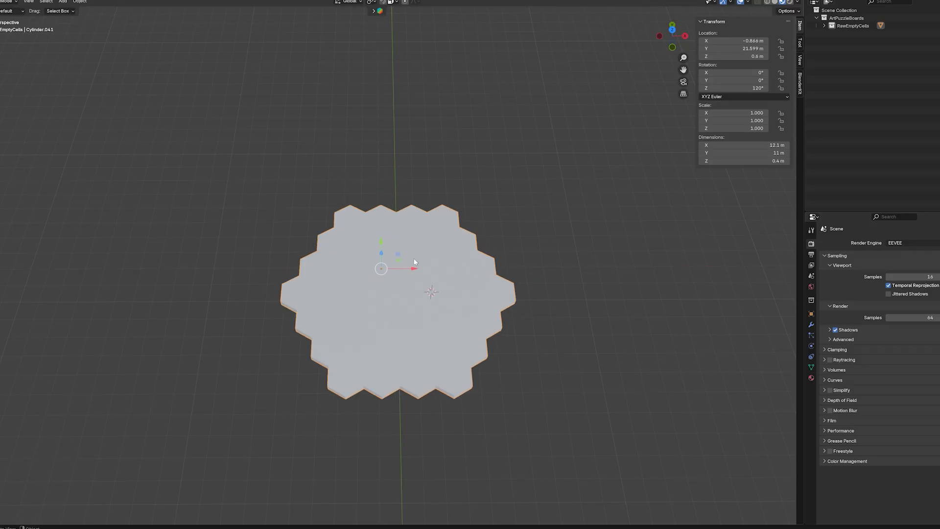
Select the joined board's entire mesh in edit mode and map its UVs from the top view with Project from View (Bounds).
{"action": "key", "text": "Tab"}
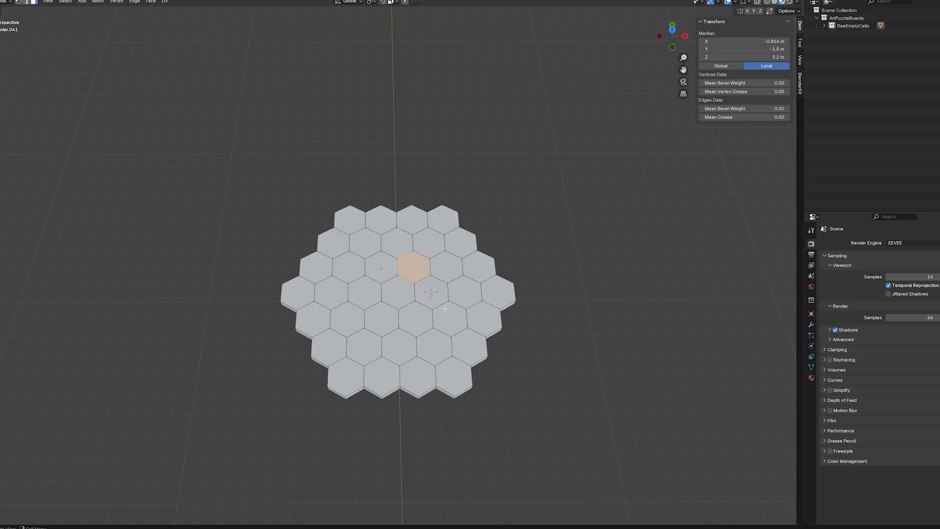
{"action": "key", "text": "KP_7"}
{"action": "key", "text": "a"}
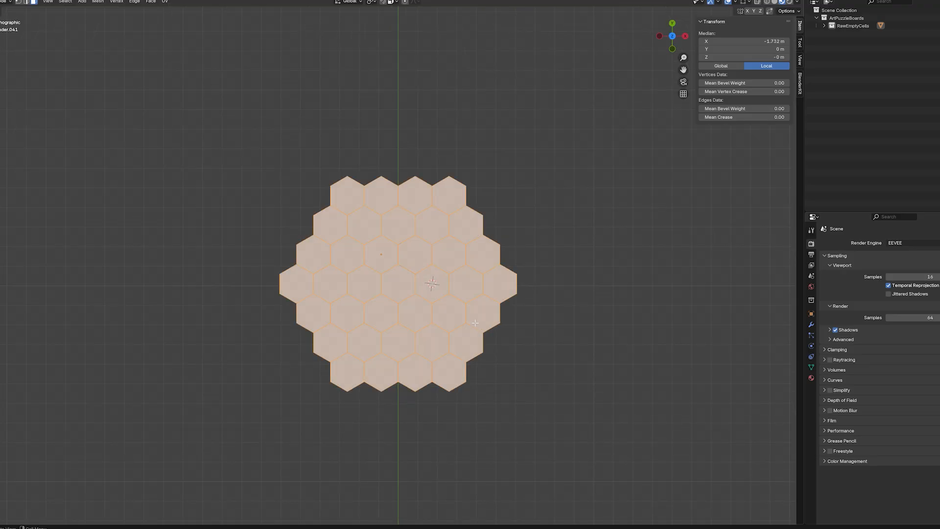
{"action": "key", "text": "u"}
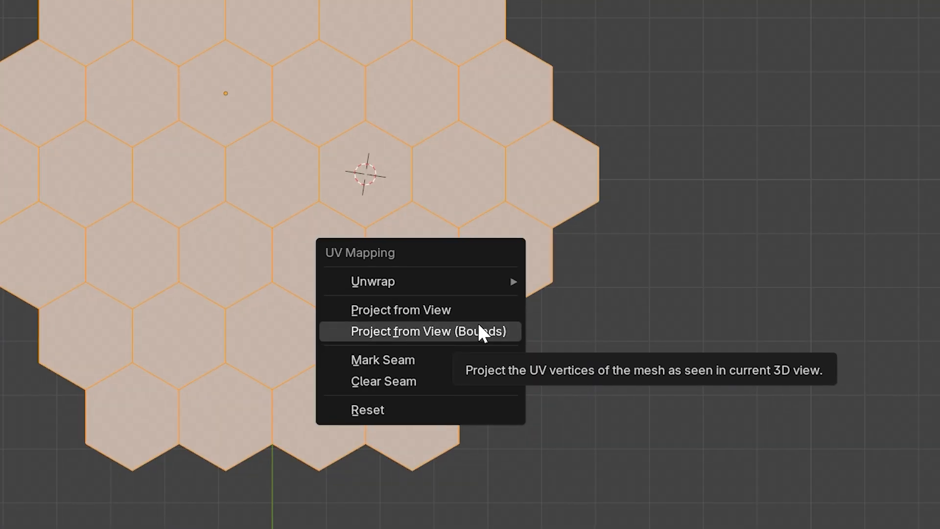
{"action": "left_click", "coordinate": [480, 333]}
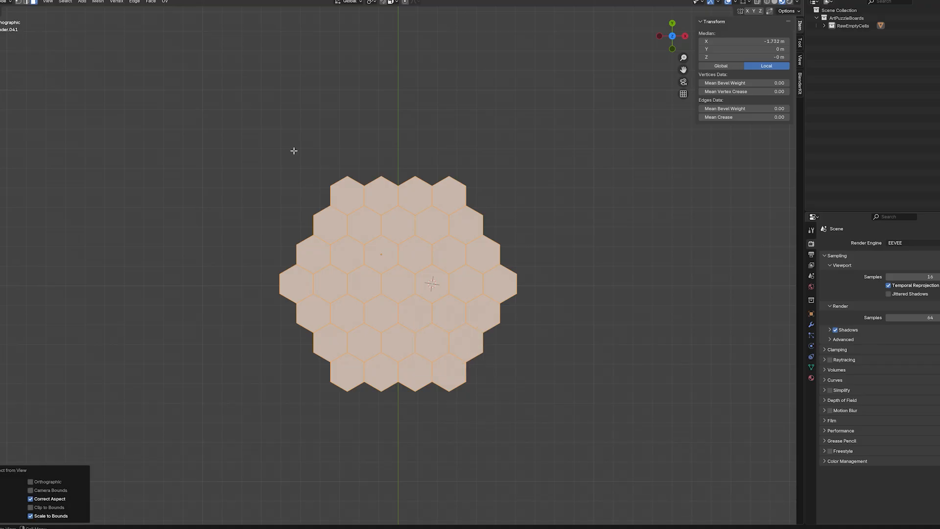
Switch to the UV editing layout and display the image Balance png.png behind the board's UV layout.
{"action": "left_click", "coordinate": [183, 0]}
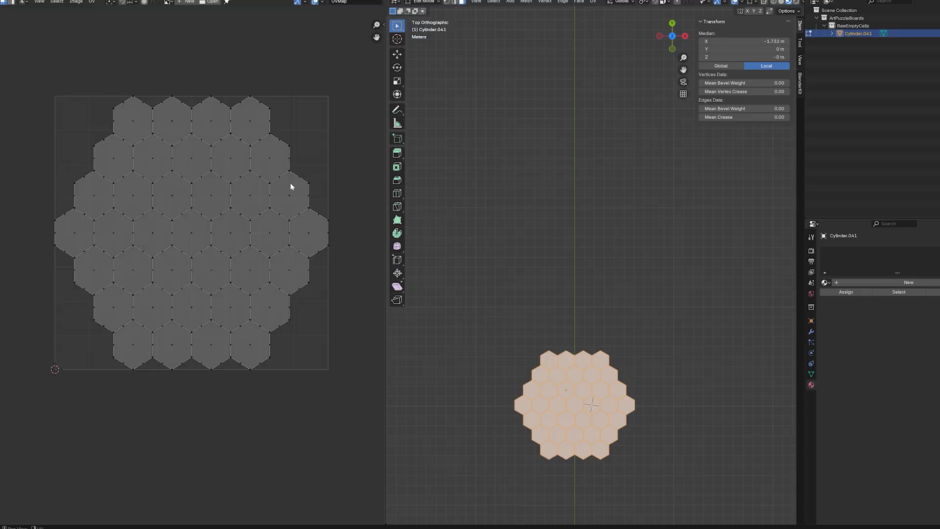
{"action": "left_click", "coordinate": [170, 1]}
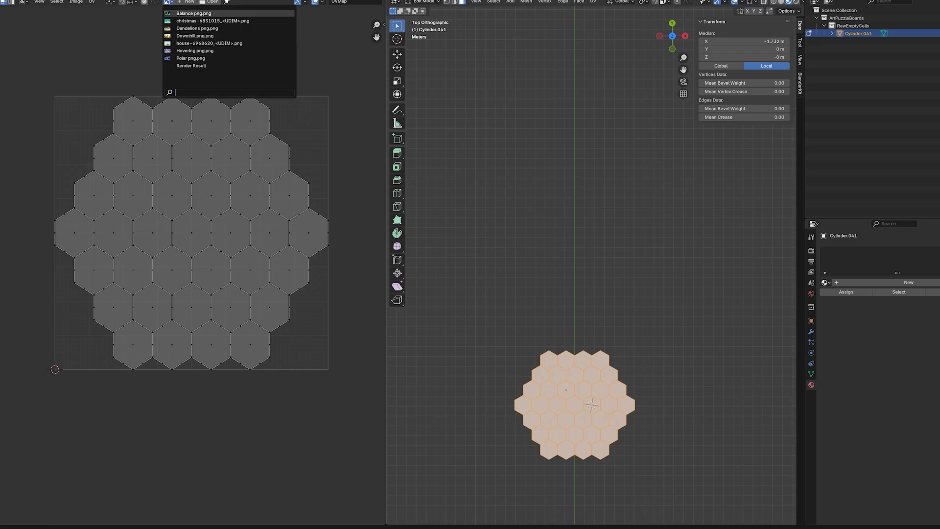
{"action": "left_click", "coordinate": [196, 13]}
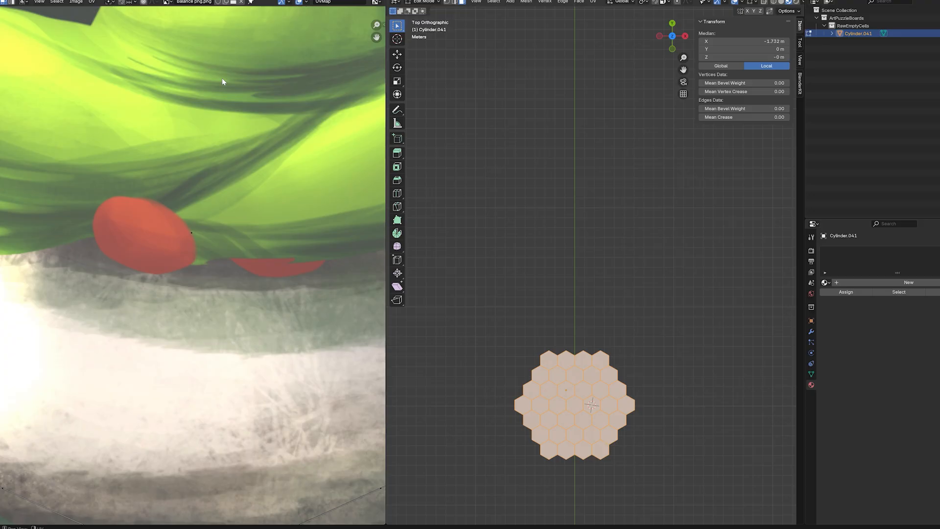
{"action": "scroll", "coordinate": [199, 219], "scroll_direction": "down", "scroll_amount": 5}
{"action": "scroll", "coordinate": [199, 219], "scroll_direction": "down", "scroll_amount": 2}
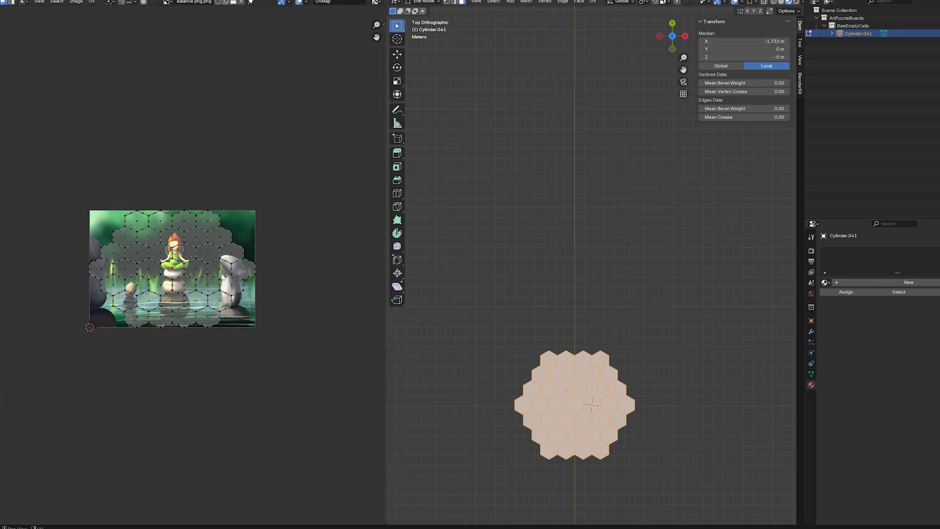
{"action": "scroll", "coordinate": [199, 279], "scroll_direction": "up", "scroll_amount": 2}
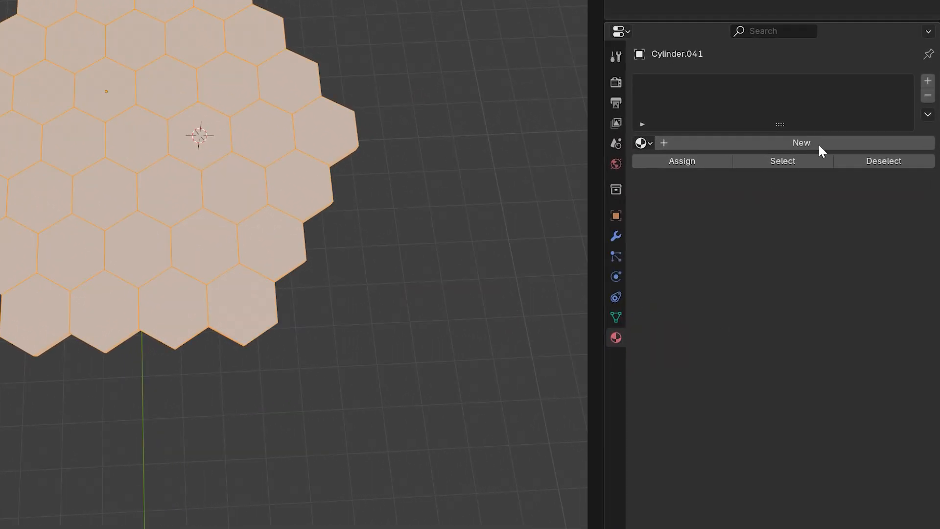
Add two material slots to the board, one with a default new material and one with a new material named Texture.
{"action": "left_click", "coordinate": [927, 82]}
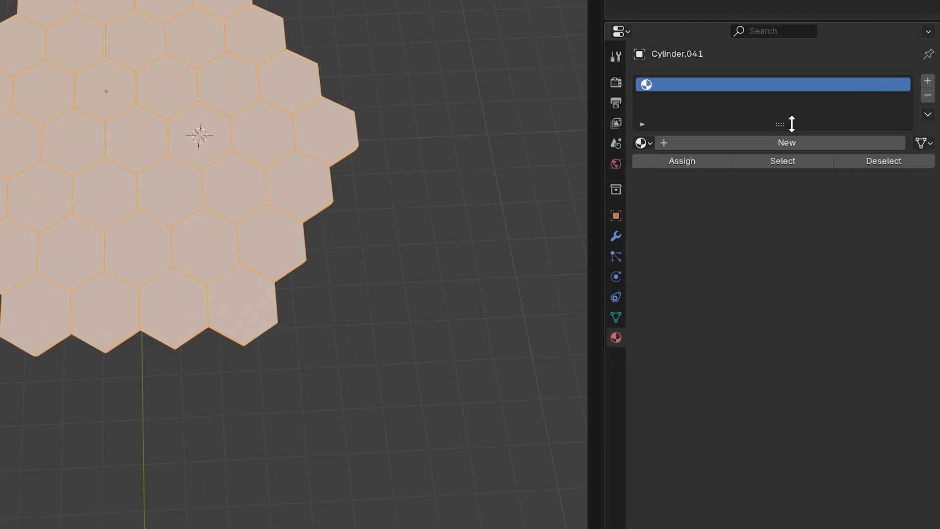
{"action": "left_click", "coordinate": [765, 142]}
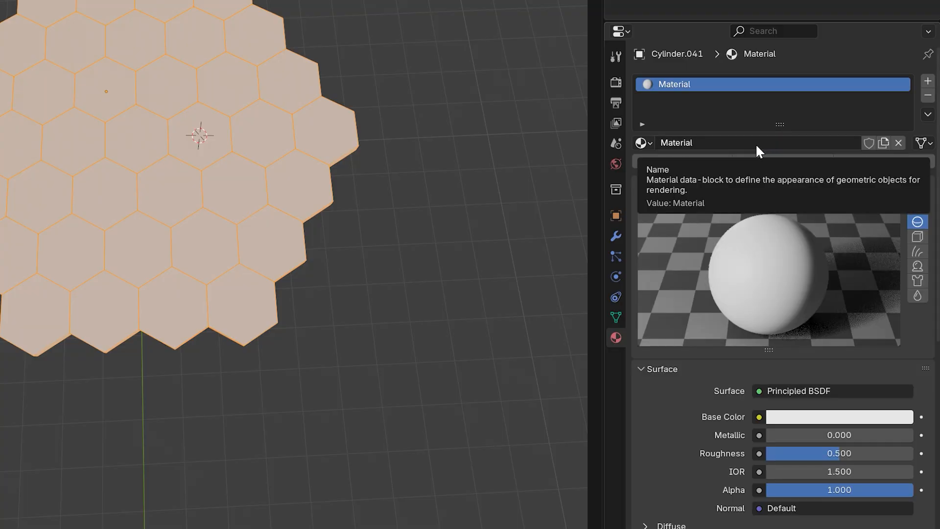
{"action": "left_click", "coordinate": [928, 81]}
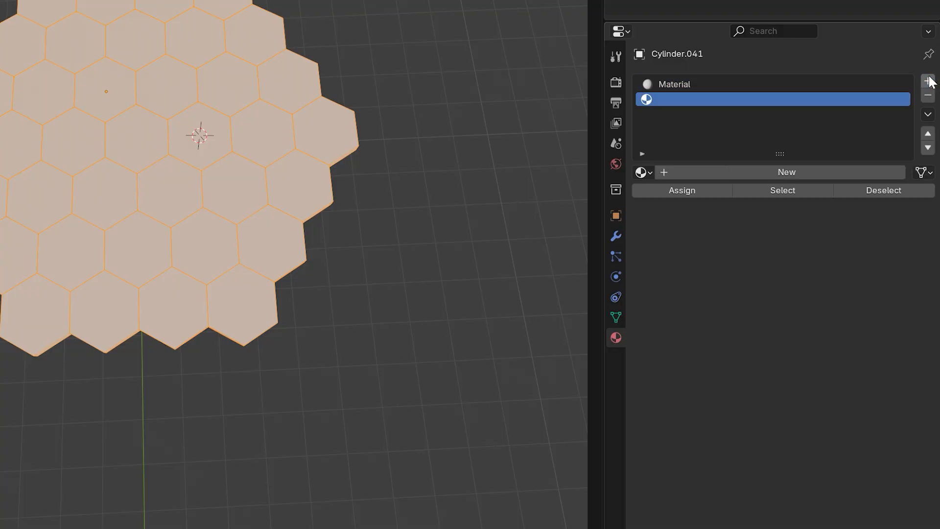
{"action": "left_click", "coordinate": [785, 172]}
{"action": "left_click", "coordinate": [730, 174]}
{"action": "type", "text": "Texture"}
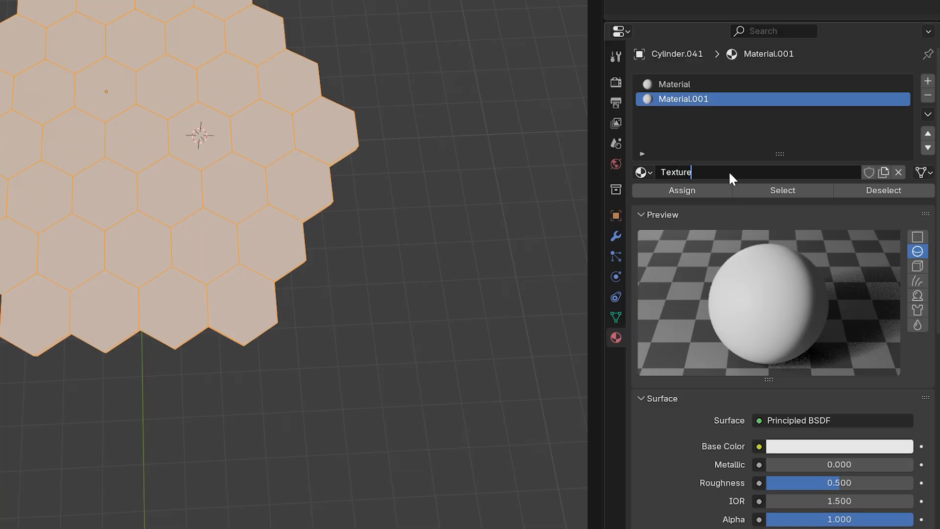
{"action": "key", "text": "Return"}
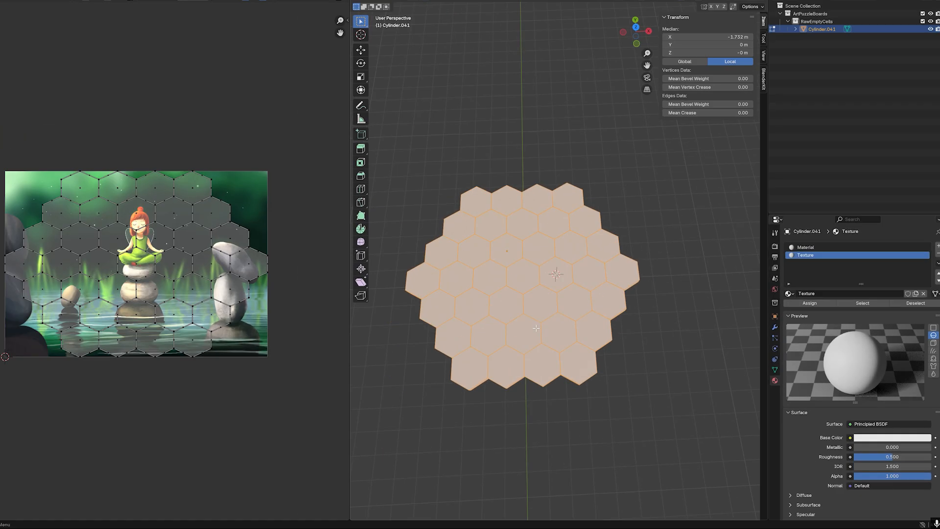
Give the Texture material's base color an Image Texture using Balance png.png.
{"action": "middle_click_drag", "start_coordinate": [603, 374], "coordinate": [614, 346]}
{"action": "left_click", "coordinate": [615, 345]}
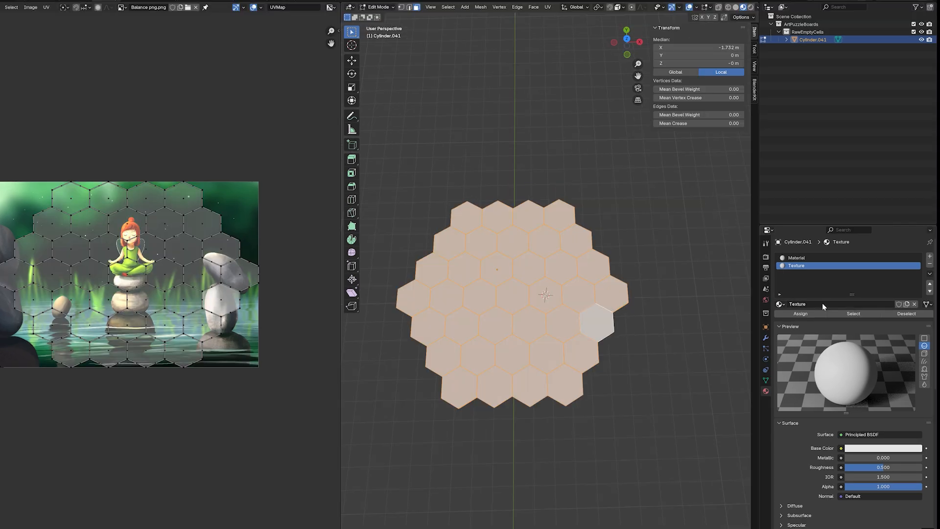
{"action": "left_click", "coordinate": [840, 448]}
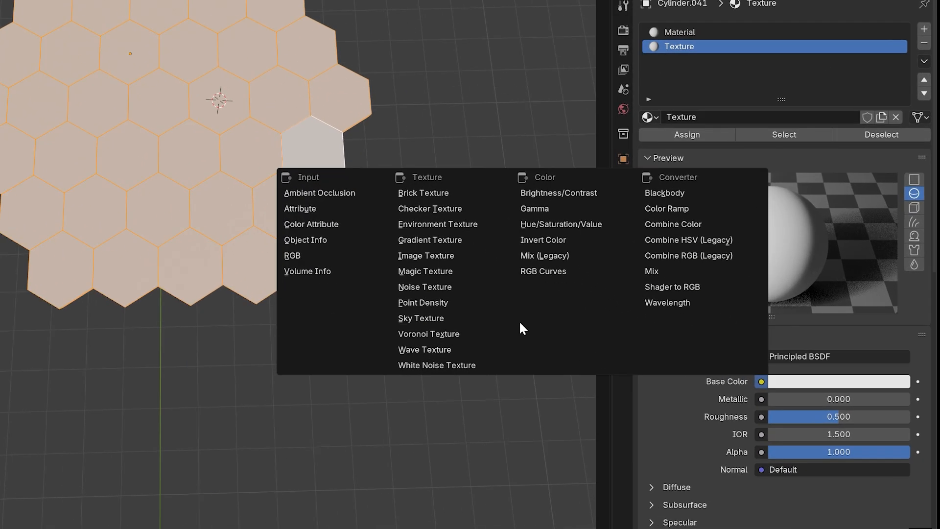
{"action": "left_click", "coordinate": [453, 255]}
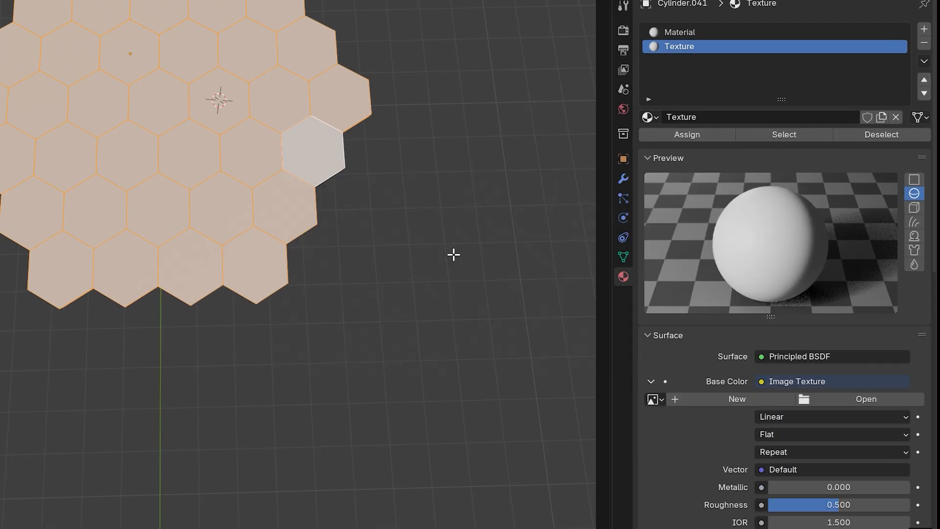
{"action": "left_click", "coordinate": [660, 397]}
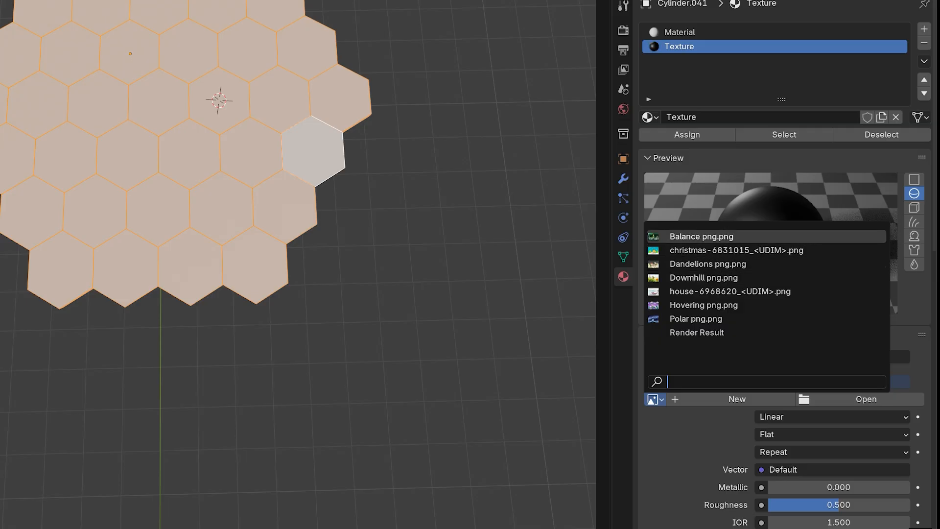
{"action": "left_click", "coordinate": [714, 237]}
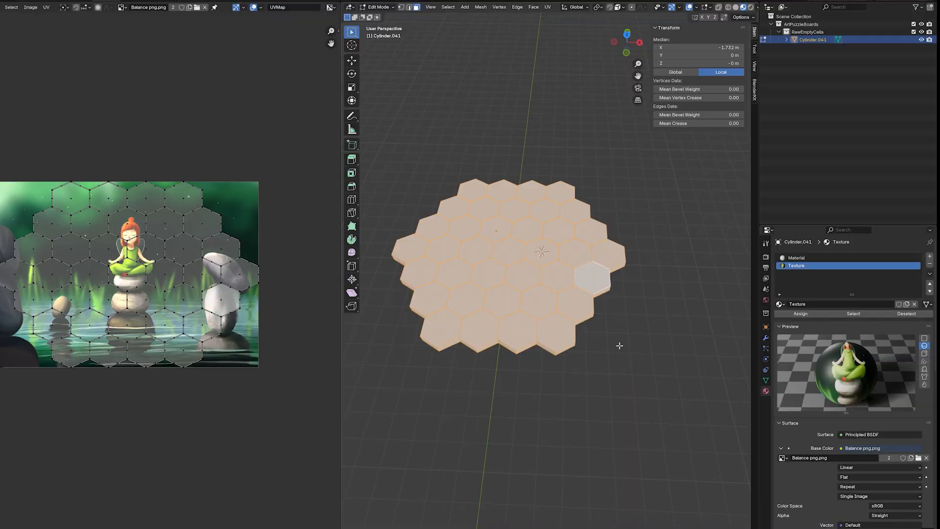
Clear the selection, circle-select the top faces of all cells from the top view, and assign the Texture material to them.
{"action": "middle_click_drag", "start_coordinate": [620, 346], "coordinate": [648, 331]}
{"action": "key", "text": "ctrl+f"}
{"action": "left_click", "coordinate": [661, 326]}
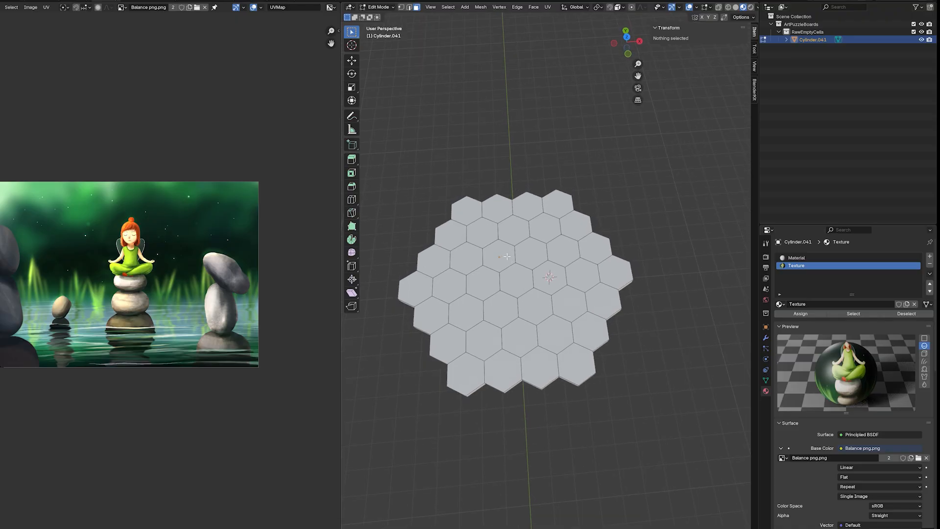
{"action": "key", "text": "KP_7"}
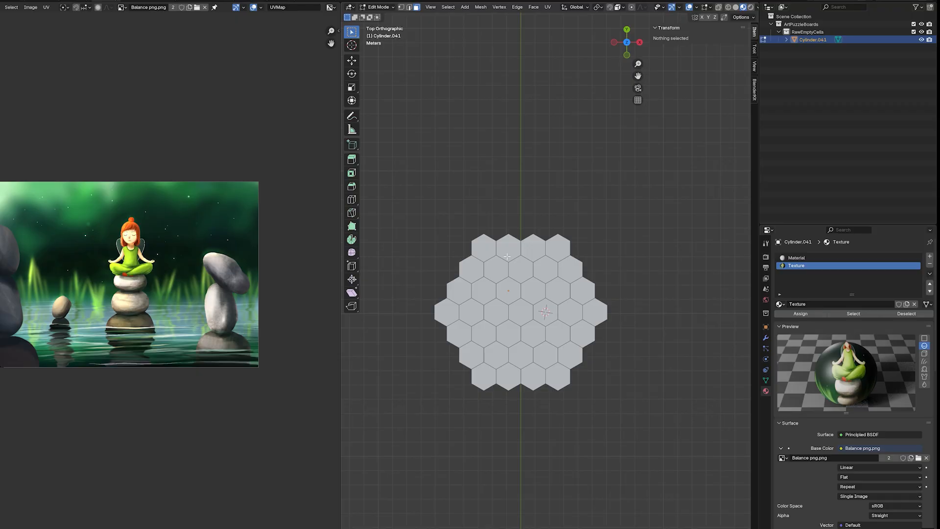
{"action": "scroll", "coordinate": [506, 256], "scroll_direction": "up", "scroll_amount": 3}
{"action": "key", "text": "c"}
{"action": "mouse_move", "coordinate": [574, 249]}
{"action": "left_mouse_down"}
{"action": "mouse_move", "coordinate": [518, 215]}
{"action": "mouse_move", "coordinate": [470, 215]}
{"action": "mouse_move", "coordinate": [440, 362]}
{"action": "mouse_move", "coordinate": [484, 430]}
{"action": "mouse_move", "coordinate": [539, 416]}
{"action": "mouse_move", "coordinate": [506, 295]}
{"action": "mouse_move", "coordinate": [597, 441]}
{"action": "mouse_move", "coordinate": [627, 371]}
{"action": "mouse_move", "coordinate": [632, 324]}
{"action": "left_mouse_up"}
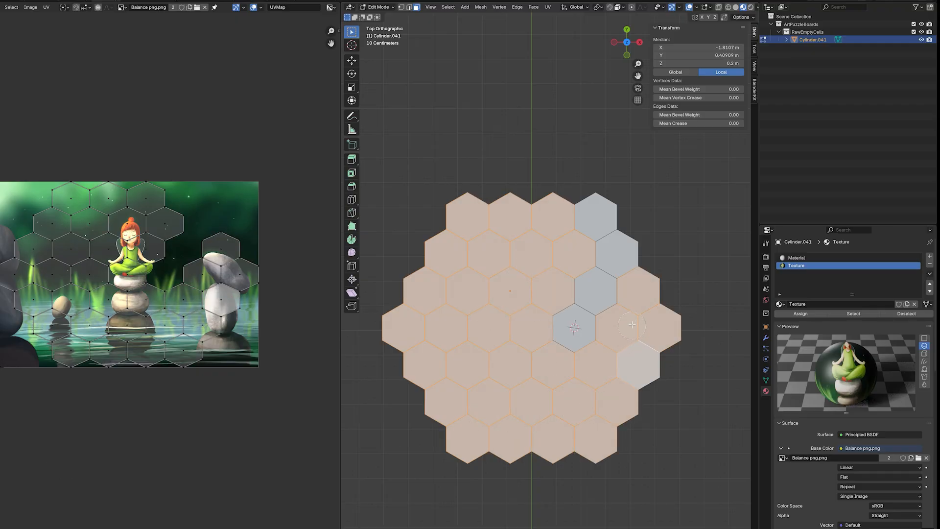
{"action": "left_click_drag", "start_coordinate": [632, 324], "coordinate": [599, 292]}
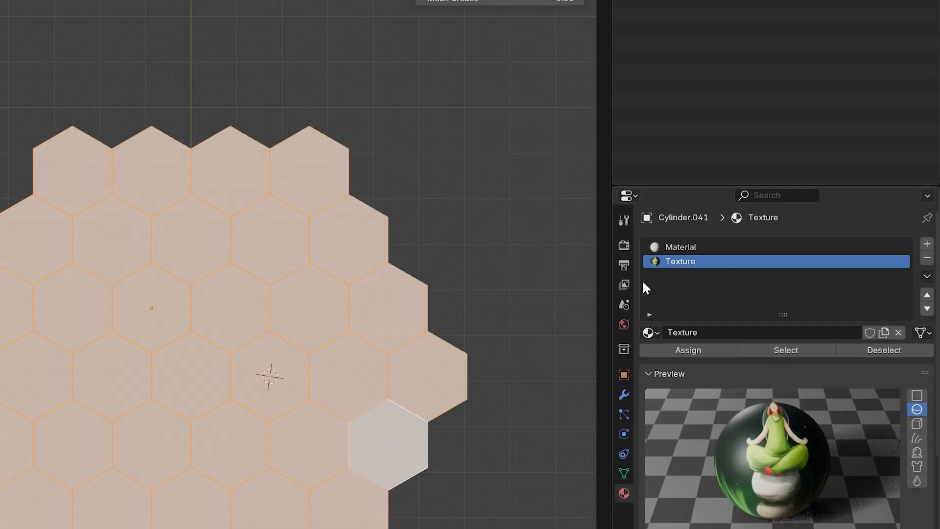
{"action": "left_click", "coordinate": [693, 348]}
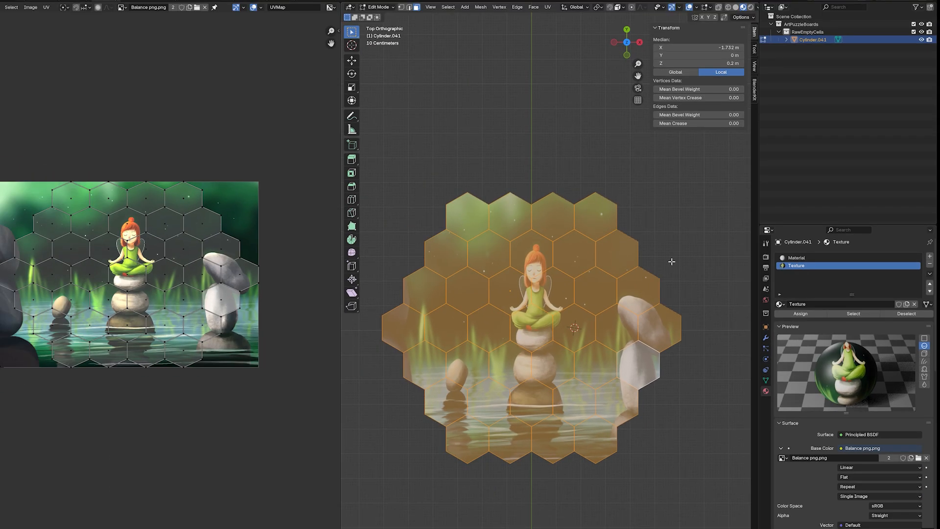
Clear the face selection, leave edit mode and view the textured board as a whole.
{"action": "middle_click_drag", "start_coordinate": [452, 257], "coordinate": [449, 249]}
{"action": "scroll", "coordinate": [267, 209], "scroll_direction": "down", "scroll_amount": 3}
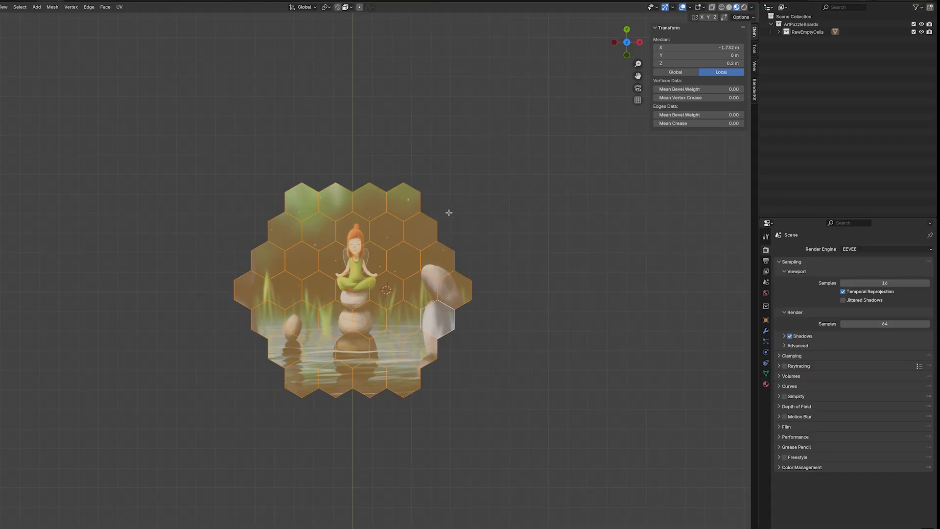
{"action": "left_click", "coordinate": [448, 213]}
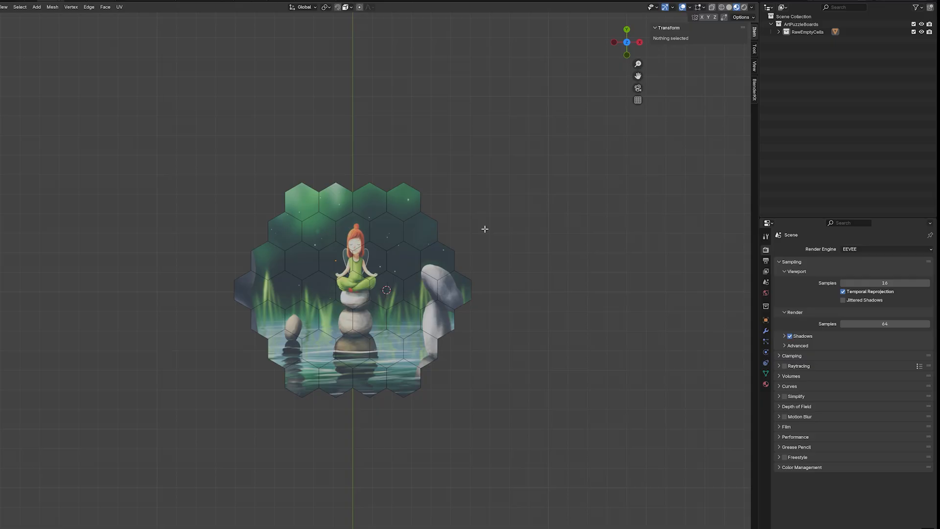
{"action": "middle_click_drag", "start_coordinate": [485, 227], "coordinate": [489, 219]}
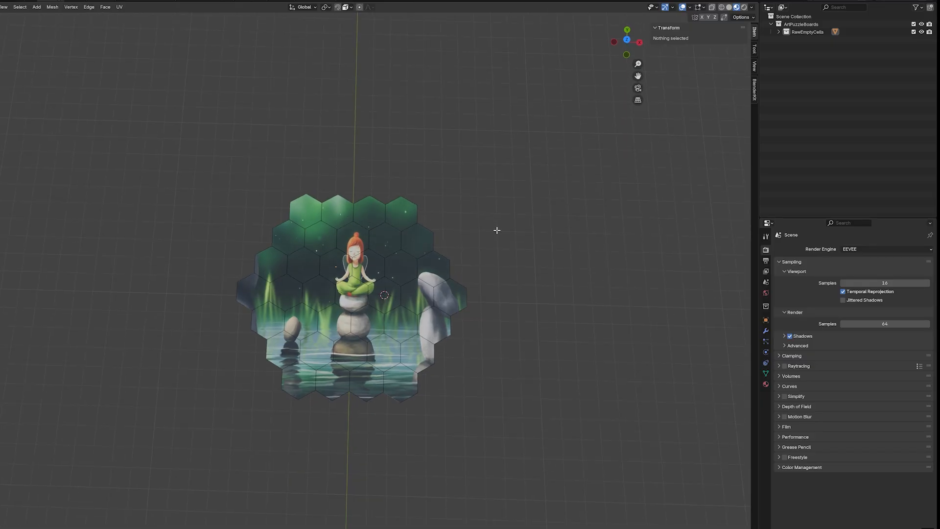
{"action": "key", "text": "Tab"}
{"action": "middle_click_drag", "start_coordinate": [417, 283], "coordinate": [457, 289]}
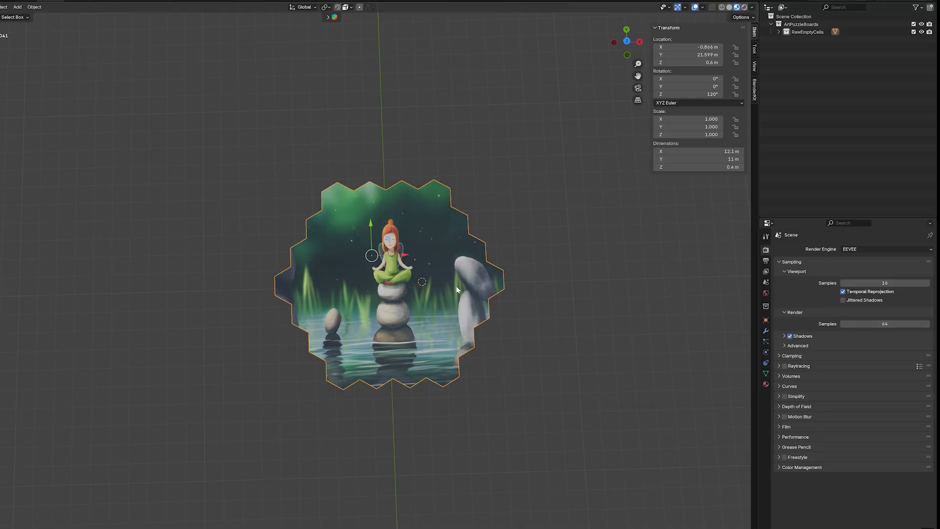
Select all cells in edit mode, separate the mesh by loose parts, and return to object mode.
{"action": "key", "text": "Tab"}
{"action": "left_click", "coordinate": [432, 202]}
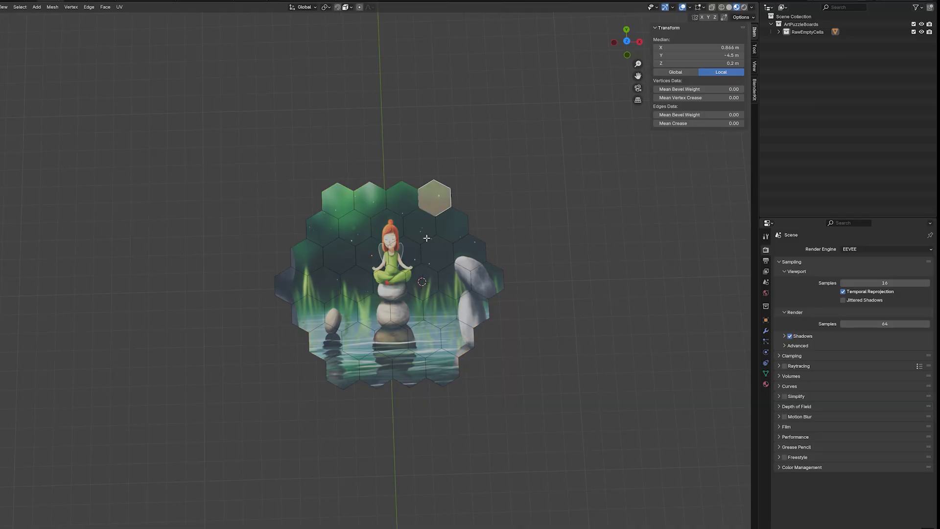
{"action": "key", "text": "ctrl+i"}
{"action": "key", "text": "p"}
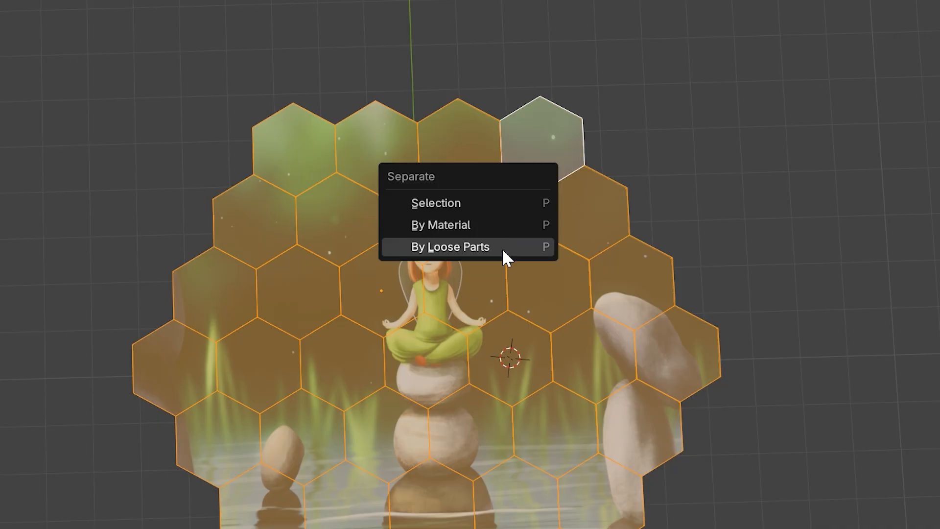
{"action": "left_click", "coordinate": [504, 250]}
{"action": "key", "text": "Tab"}
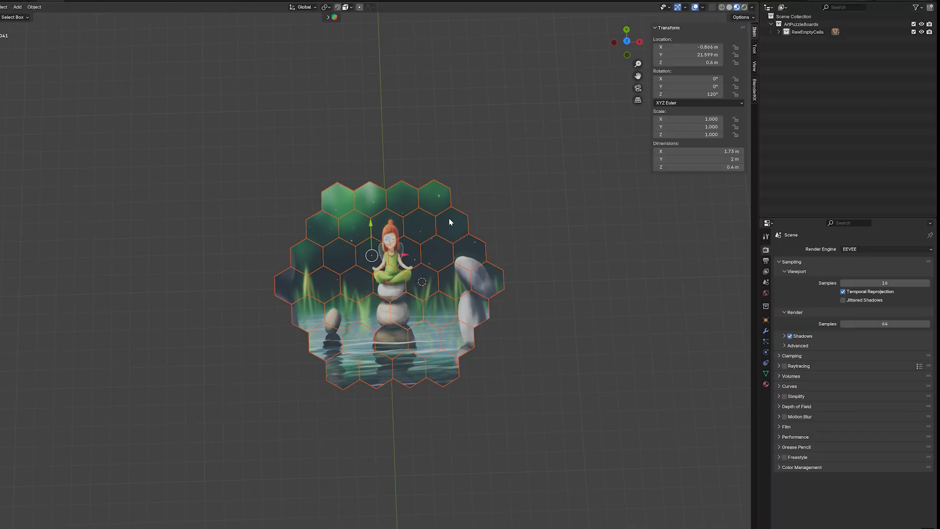
Move two cells individually and two adjacent cells together away from the board's upper-right edge.
{"action": "left_click", "coordinate": [440, 204]}
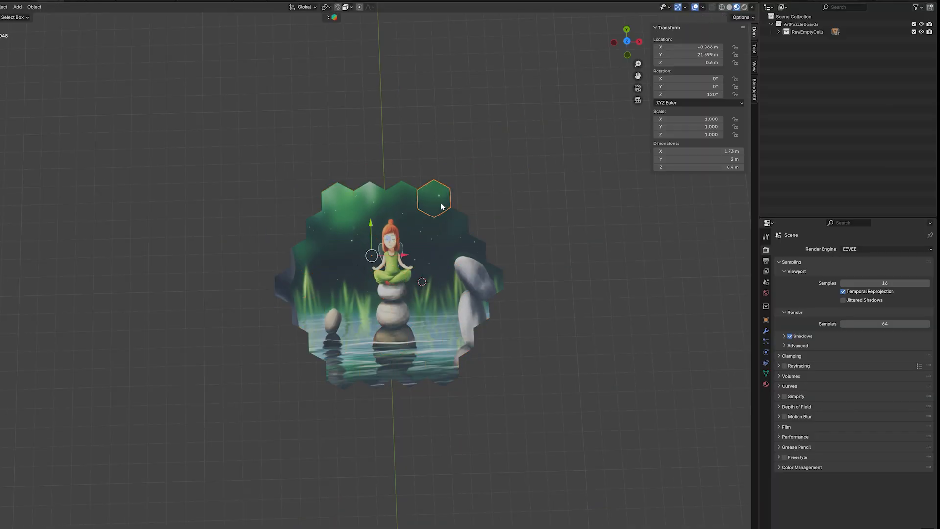
{"action": "middle_click_drag", "start_coordinate": [455, 206], "coordinate": [440, 242]}
{"action": "left_click_drag", "start_coordinate": [395, 269], "coordinate": [448, 229]}
{"action": "left_click", "coordinate": [414, 265]}
{"action": "left_click_drag", "start_coordinate": [393, 271], "coordinate": [448, 302]}
{"action": "left_click", "coordinate": [462, 280]}
{"action": "left_click", "coordinate": [479, 308], "text": "shift"}
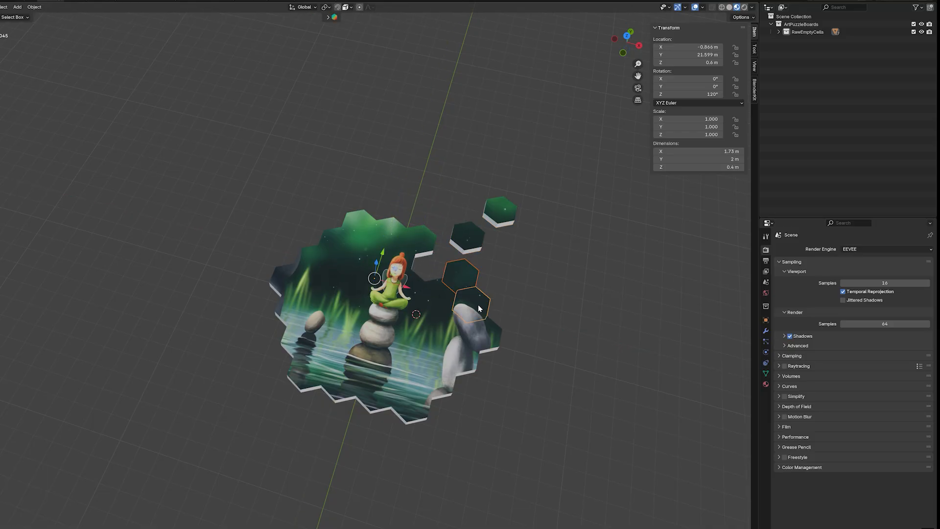
{"action": "left_click_drag", "start_coordinate": [396, 269], "coordinate": [454, 274]}
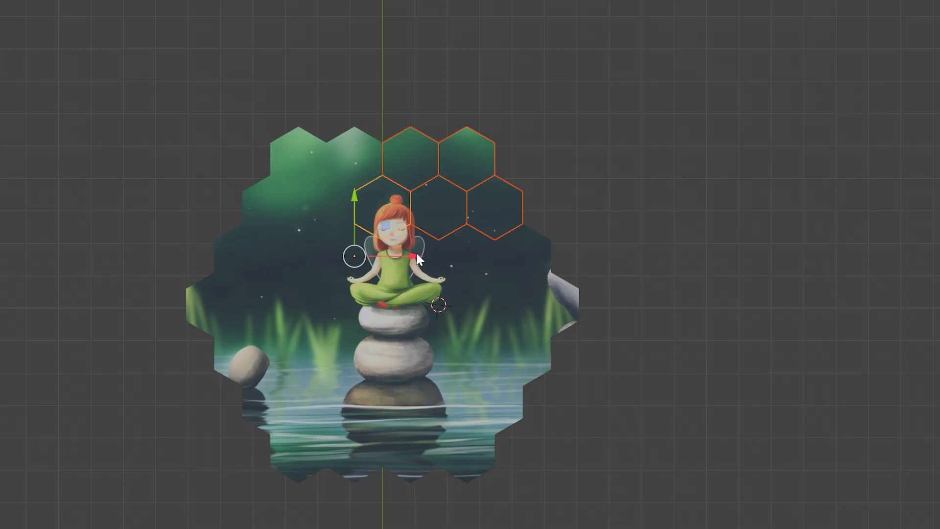
Add the remaining right-side cells to the selection, join them into one piece, and move it diagonally up and away from the board.
{"action": "left_click", "coordinate": [523, 264], "text": "shift"}
{"action": "left_click", "coordinate": [492, 309], "text": "shift"}
{"action": "left_click", "coordinate": [509, 365], "text": "shift"}
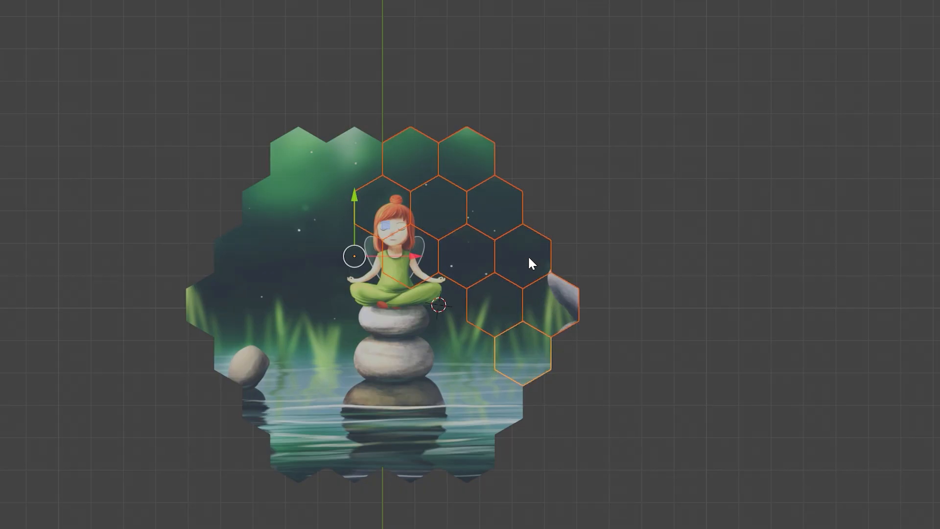
{"action": "key", "text": "ctrl+j"}
{"action": "left_click_drag", "start_coordinate": [385, 227], "coordinate": [522, 103]}
Join the eleven cells on the board's left side into one piece and move it away from the board along negative X.
{"action": "left_click", "coordinate": [350, 163]}
{"action": "left_click", "coordinate": [299, 162], "text": "shift"}
{"action": "left_click", "coordinate": [273, 205], "text": "shift"}
{"action": "left_click", "coordinate": [331, 213], "text": "shift"}
{"action": "left_click", "coordinate": [247, 255], "text": "shift"}
{"action": "left_click", "coordinate": [301, 256], "text": "shift"}
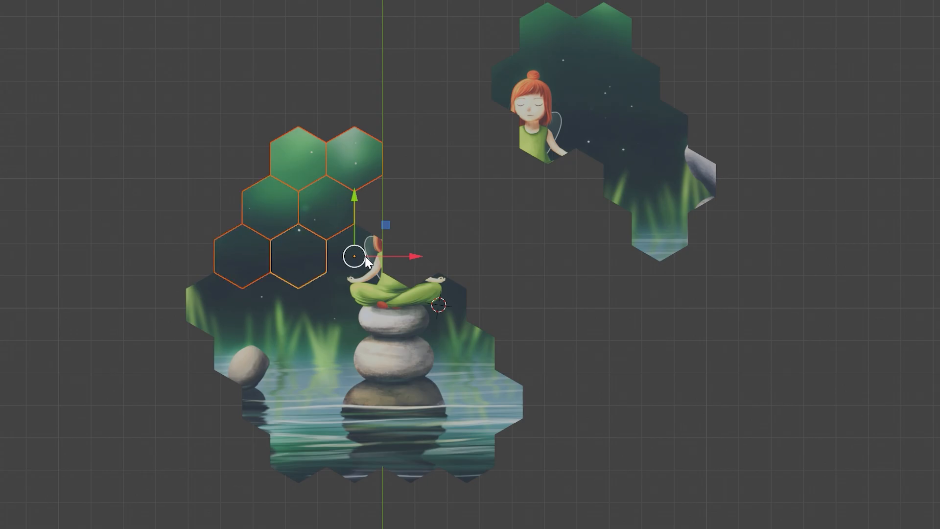
{"action": "left_click", "coordinate": [365, 258], "text": "shift"}
{"action": "left_click", "coordinate": [326, 299], "text": "shift"}
{"action": "left_click", "coordinate": [275, 305], "text": "shift"}
{"action": "left_click", "coordinate": [300, 350], "text": "shift"}
{"action": "left_click", "coordinate": [277, 395], "text": "shift"}
{"action": "key", "text": "ctrl+j"}
{"action": "left_click_drag", "start_coordinate": [416, 256], "coordinate": [277, 256]}
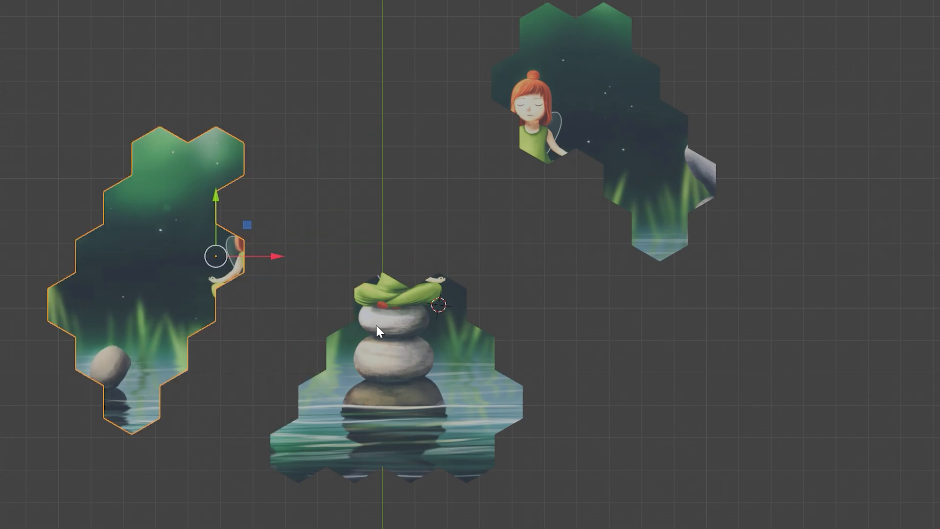
Join the six central cells around the girl's legs and stacked stones into one piece and move it up along Y.
{"action": "left_click", "coordinate": [382, 308]}
{"action": "left_click", "coordinate": [436, 306], "text": "shift"}
{"action": "left_click", "coordinate": [355, 352], "text": "shift"}
{"action": "left_click", "coordinate": [327, 399], "text": "shift"}
{"action": "left_click", "coordinate": [409, 353], "text": "shift"}
{"action": "left_click", "coordinate": [381, 406], "text": "shift"}
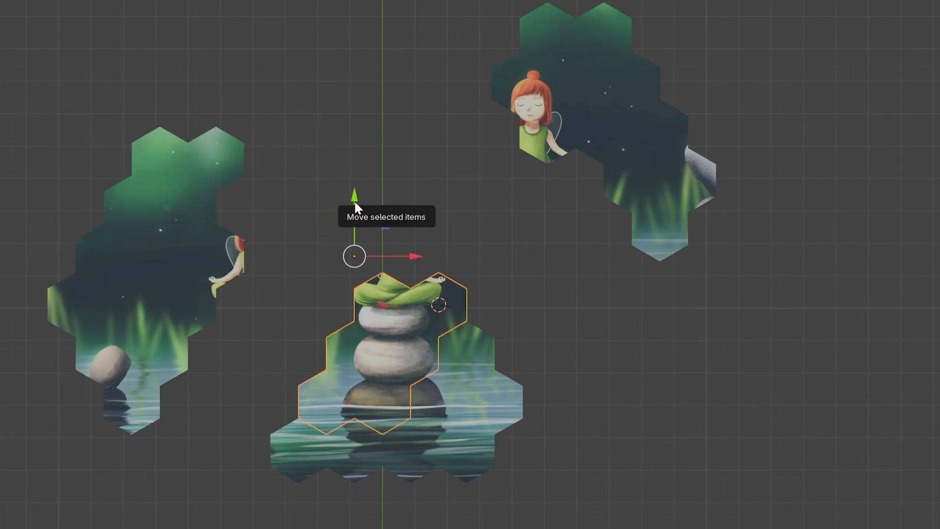
{"action": "left_click_drag", "start_coordinate": [357, 201], "coordinate": [356, 91]}
Select the seven remaining cells along the board's lower and right side and join them into one piece.
{"action": "left_click", "coordinate": [467, 350]}
{"action": "left_click", "coordinate": [492, 411], "text": "shift"}
{"action": "left_click", "coordinate": [467, 448], "text": "shift"}
{"action": "left_click", "coordinate": [438, 399], "text": "shift"}
{"action": "left_click", "coordinate": [410, 448], "text": "shift"}
{"action": "left_click", "coordinate": [355, 448], "text": "shift"}
{"action": "left_click", "coordinate": [299, 448], "text": "shift"}
{"action": "key", "text": "ctrl+j"}
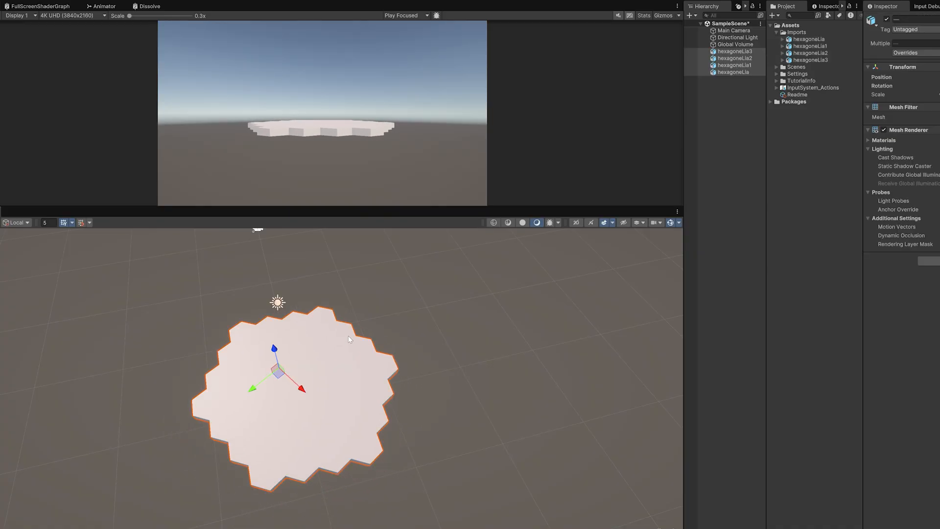
Switch to Unity and move the hexagoneLia3 and hexagoneLia pieces away from the assembled board in opposite directions.
{"action": "left_click", "coordinate": [329, 325]}
{"action": "left_click", "coordinate": [399, 323]}
{"action": "left_click", "coordinate": [321, 341]}
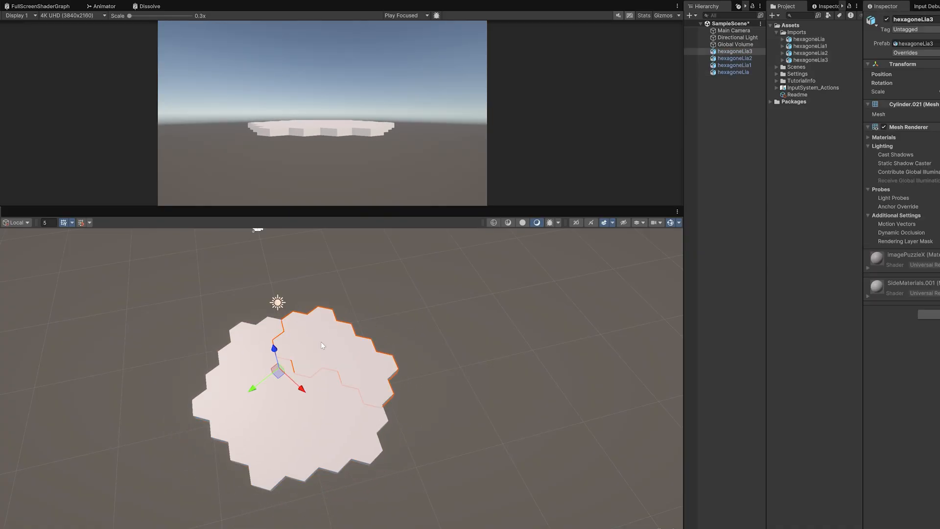
{"action": "left_click_drag", "start_coordinate": [278, 373], "coordinate": [359, 308]}
{"action": "left_click", "coordinate": [327, 337]}
{"action": "left_click", "coordinate": [247, 369]}
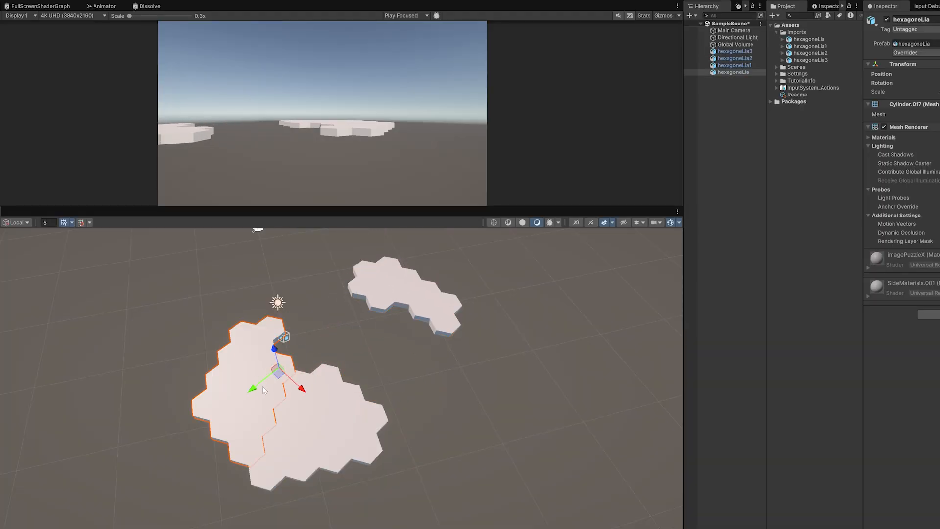
{"action": "left_click_drag", "start_coordinate": [278, 373], "coordinate": [175, 331]}
Move the hexagoneLia2 and hexagoneLia1 pieces apart so they stand separately in the scene.
{"action": "left_click", "coordinate": [315, 412]}
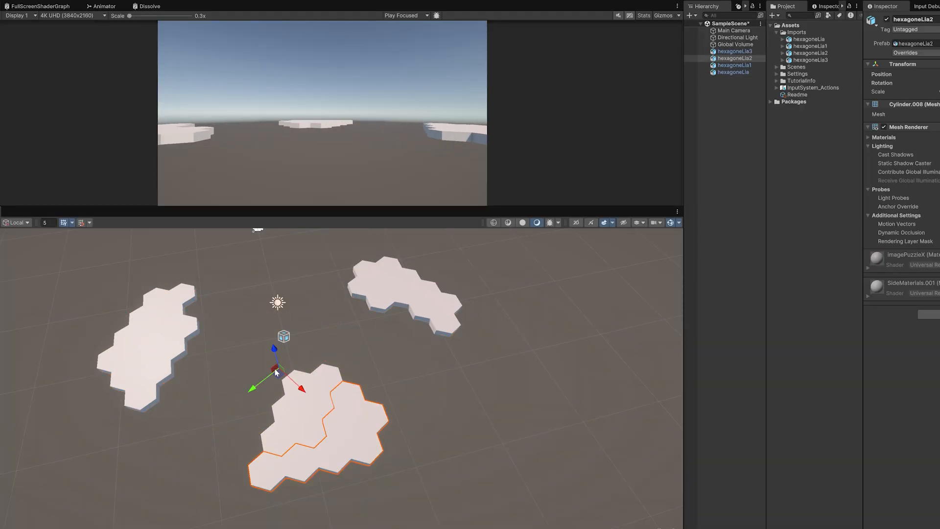
{"action": "left_click_drag", "start_coordinate": [277, 372], "coordinate": [370, 388]}
{"action": "left_click", "coordinate": [294, 388]}
{"action": "left_click_drag", "start_coordinate": [278, 373], "coordinate": [263, 362]}
{"action": "left_click", "coordinate": [379, 383]}
Extract the embedded materials of the hexagoneLia model into the Imports folder.
{"action": "left_click", "coordinate": [816, 38]}
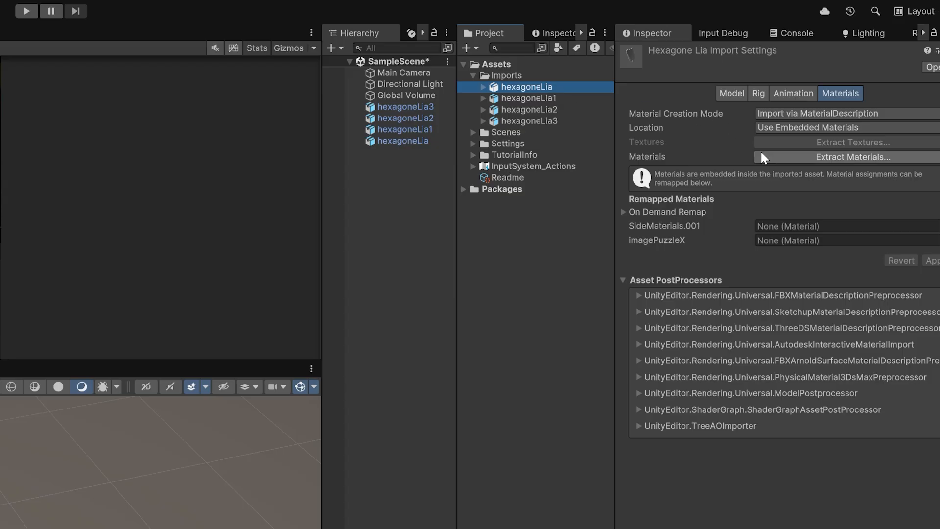
{"action": "left_click", "coordinate": [803, 155]}
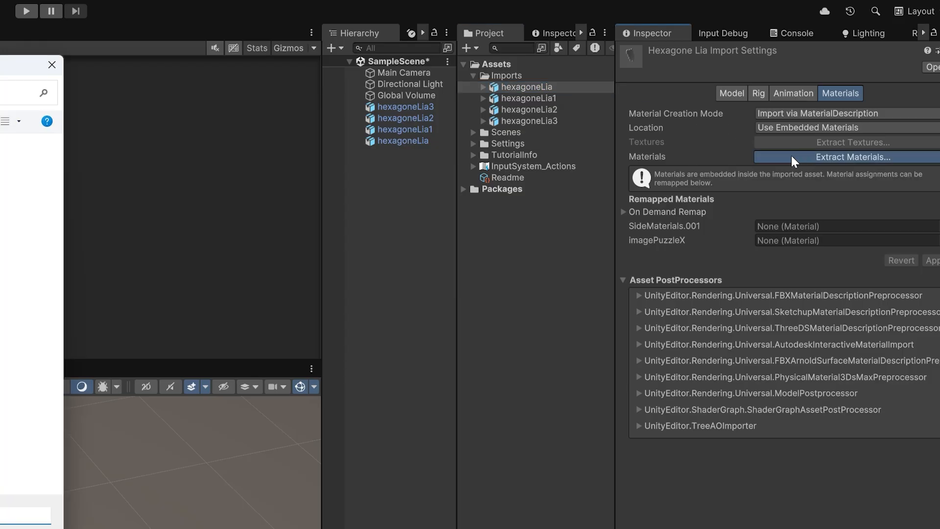
{"action": "left_click", "coordinate": [1, 528]}
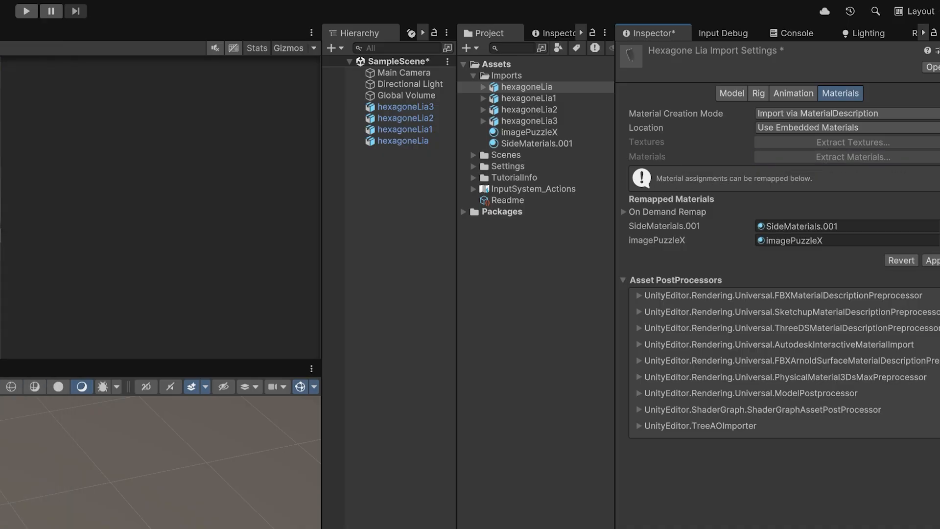
Remap hexagoneLia1's imagePuzzleX and SideMaterials.001 slots to the extracted materials of the same names.
{"action": "left_click", "coordinate": [544, 99]}
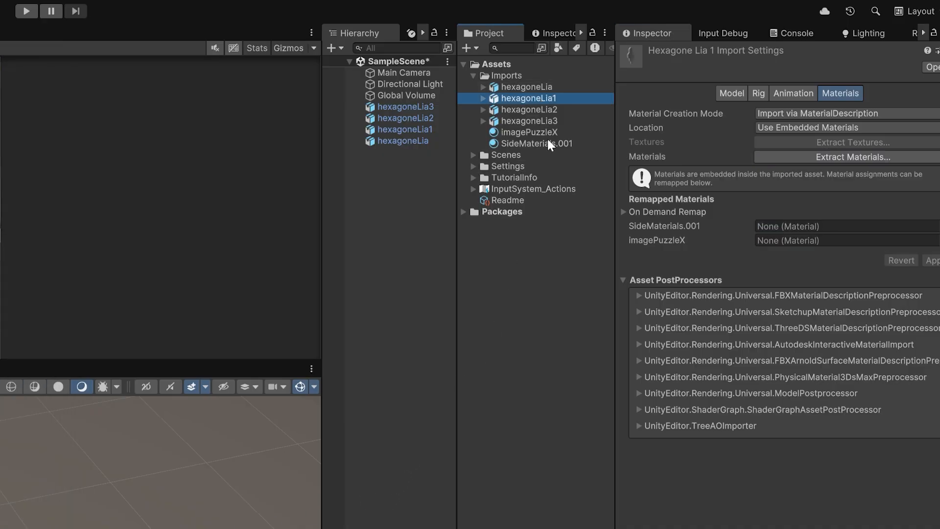
{"action": "left_click", "coordinate": [748, 186]}
{"action": "left_click_drag", "start_coordinate": [547, 132], "coordinate": [789, 241]}
{"action": "left_click_drag", "start_coordinate": [546, 143], "coordinate": [792, 229]}
Remap hexagoneLia2's two material slots to the extracted SideMaterials.001 and imagePuzzleX, and open hexagoneLia3's import settings.
{"action": "left_click", "coordinate": [529, 109]}
{"action": "left_click", "coordinate": [6, 488]}
{"action": "left_click_drag", "start_coordinate": [533, 143], "coordinate": [785, 226]}
{"action": "left_click_drag", "start_coordinate": [531, 132], "coordinate": [807, 226]}
{"action": "left_click", "coordinate": [531, 121]}
{"action": "left_click", "coordinate": [6, 487]}
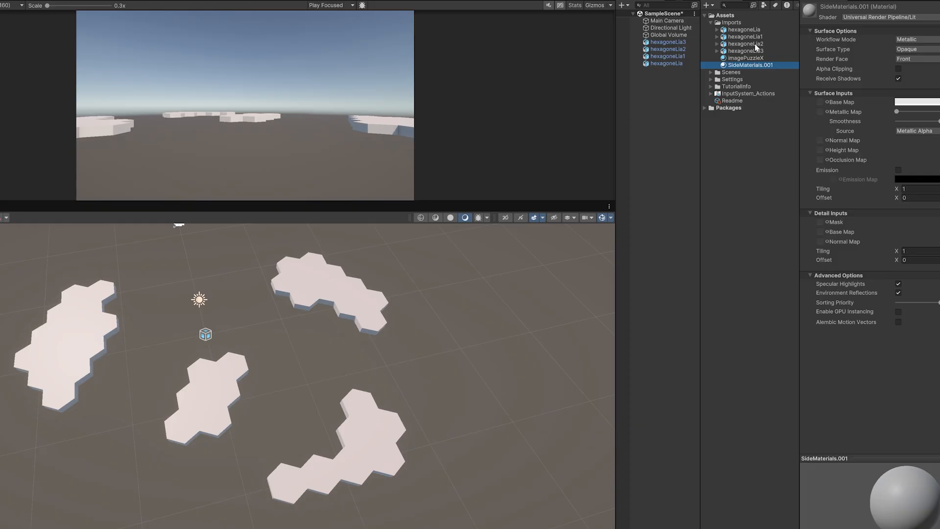
Inspect the hexagoneLia, hexagoneLia1 and hexagoneLia3 scene objects to check their assigned materials.
{"action": "left_click", "coordinate": [671, 64]}
{"action": "left_click", "coordinate": [669, 56]}
{"action": "left_click", "coordinate": [668, 42]}
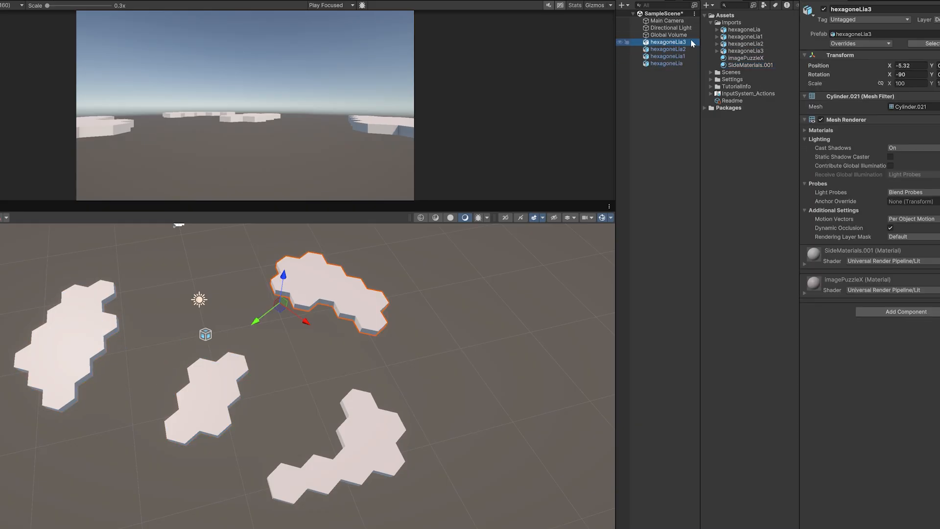
{"action": "left_click", "coordinate": [723, 30]}
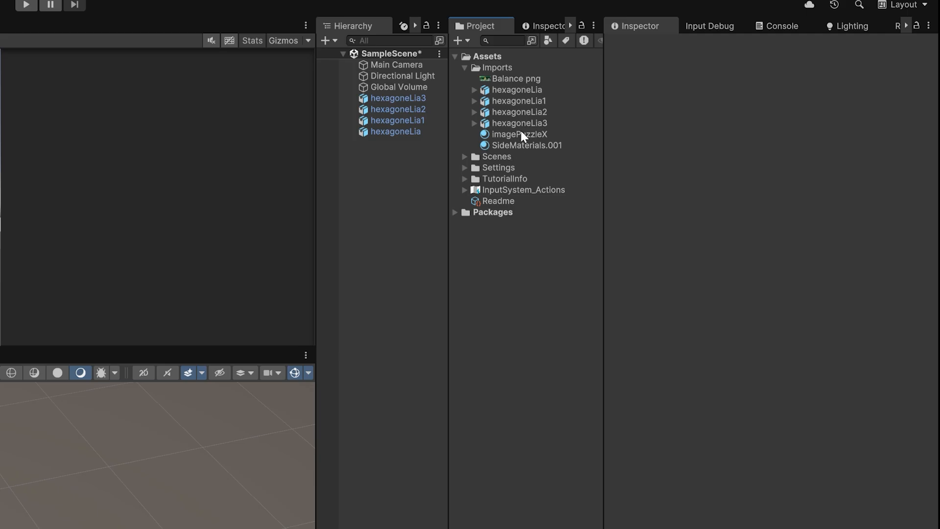
Assign Balance png as the Base Map of the imagePuzzleX material and lower its smoothness.
{"action": "left_click", "coordinate": [521, 134]}
{"action": "left_click_drag", "start_coordinate": [499, 78], "coordinate": [639, 199]}
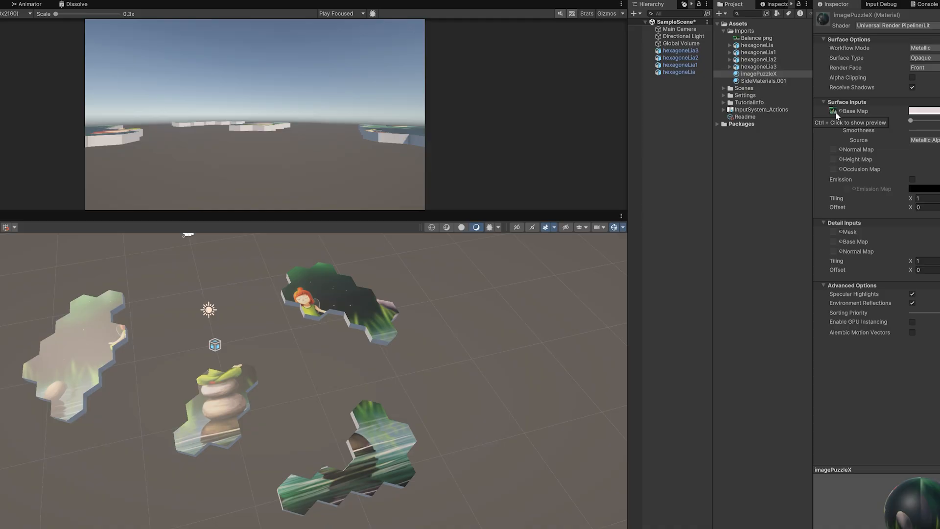
{"action": "left_click_drag", "start_coordinate": [939, 130], "coordinate": [923, 131]}
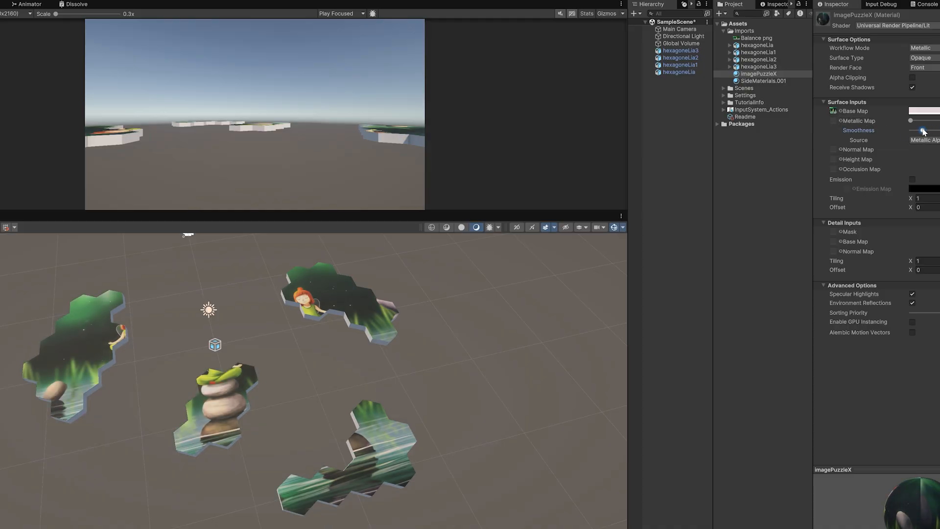
Replace the imagePuzzleX material's Base Map with Dandelions png.
{"action": "left_click", "coordinate": [779, 151]}
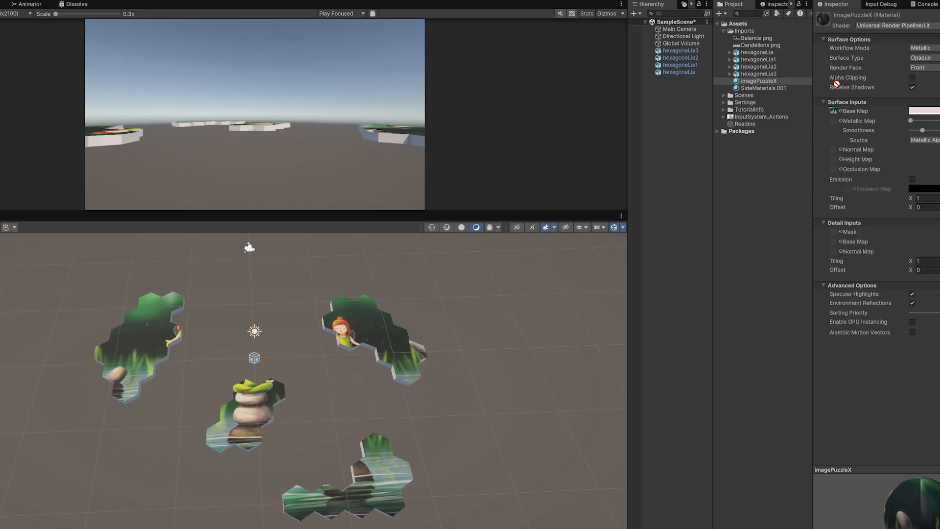
{"action": "left_click_drag", "start_coordinate": [834, 82], "coordinate": [833, 112]}
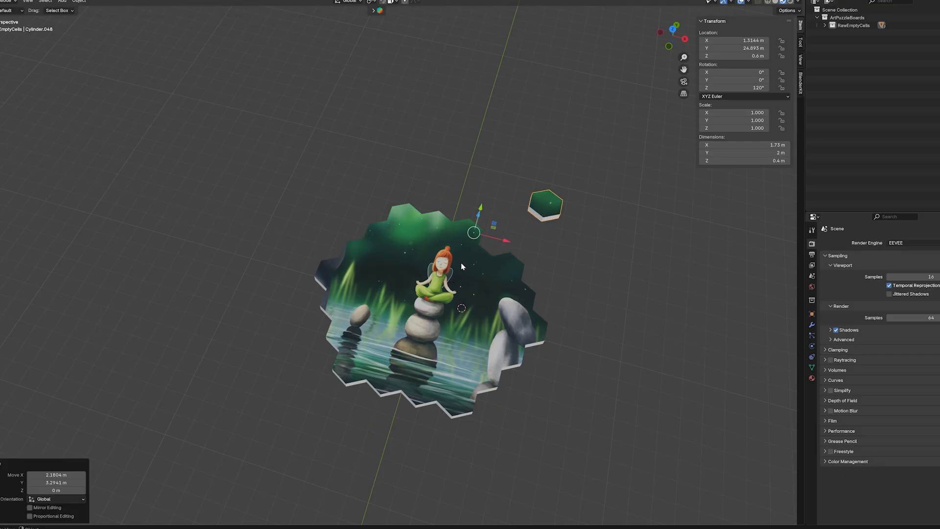
Switch to Blender, pull one dark cell off the board, and join three adjacent edge cells moved about 3 m in X and 0.7 m in Y.
{"action": "left_click", "coordinate": [459, 273]}
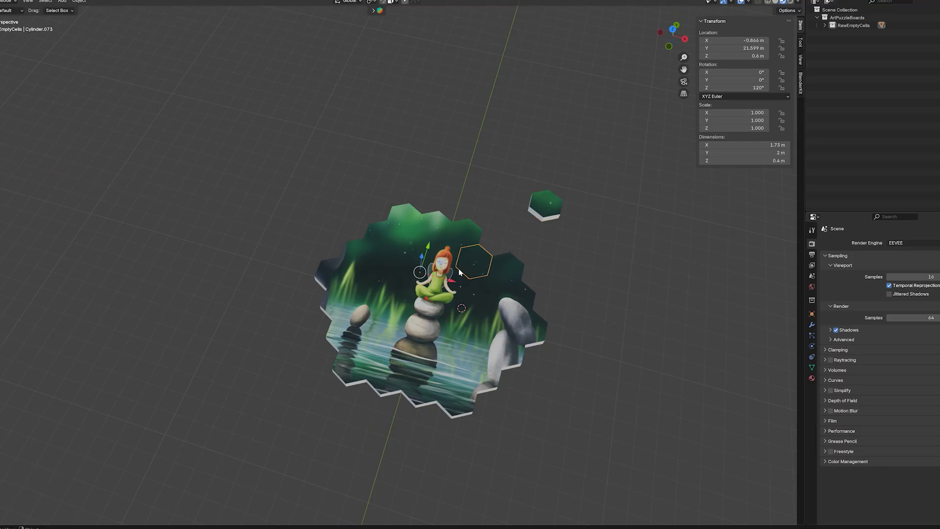
{"action": "left_click_drag", "start_coordinate": [440, 262], "coordinate": [482, 226]}
{"action": "left_click", "coordinate": [510, 275]}
{"action": "left_click", "coordinate": [521, 293], "text": "shift"}
{"action": "left_click", "coordinate": [536, 323], "text": "shift"}
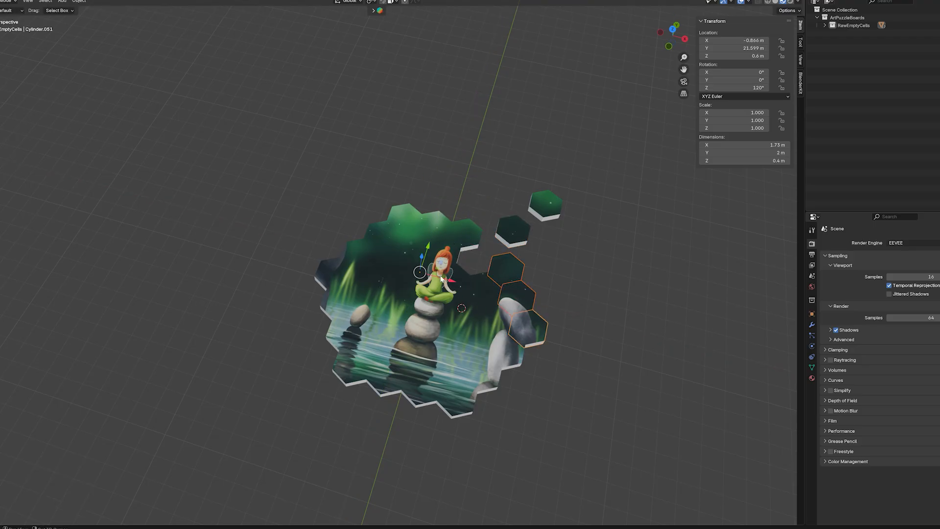
{"action": "left_click_drag", "start_coordinate": [440, 259], "coordinate": [498, 266]}
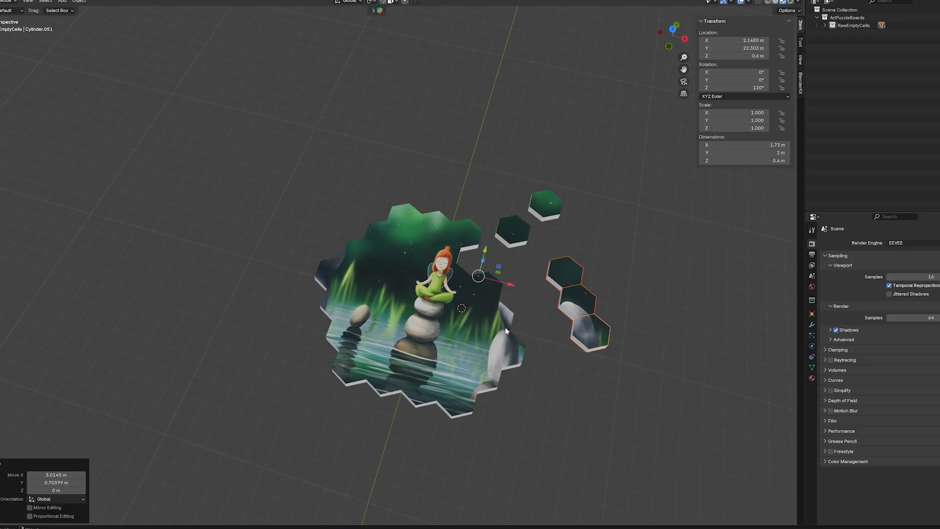
{"action": "key", "text": "ctrl+j"}
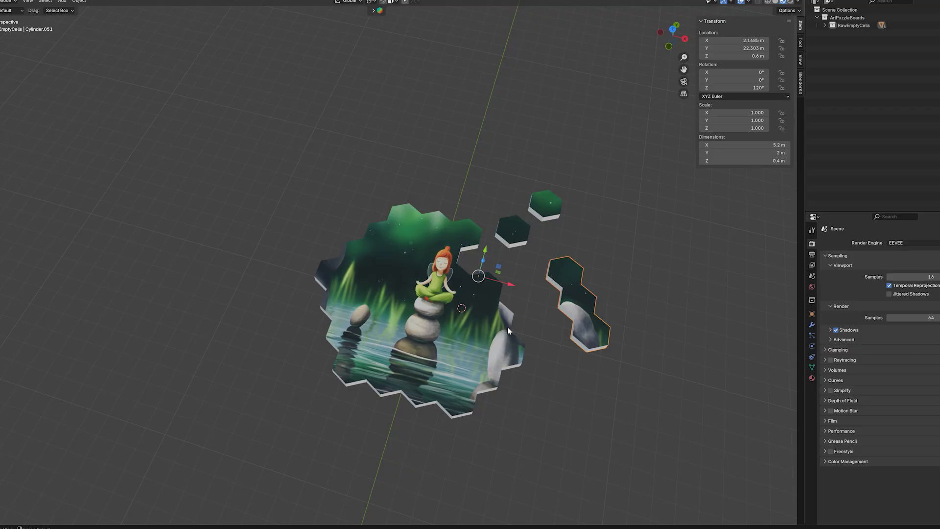